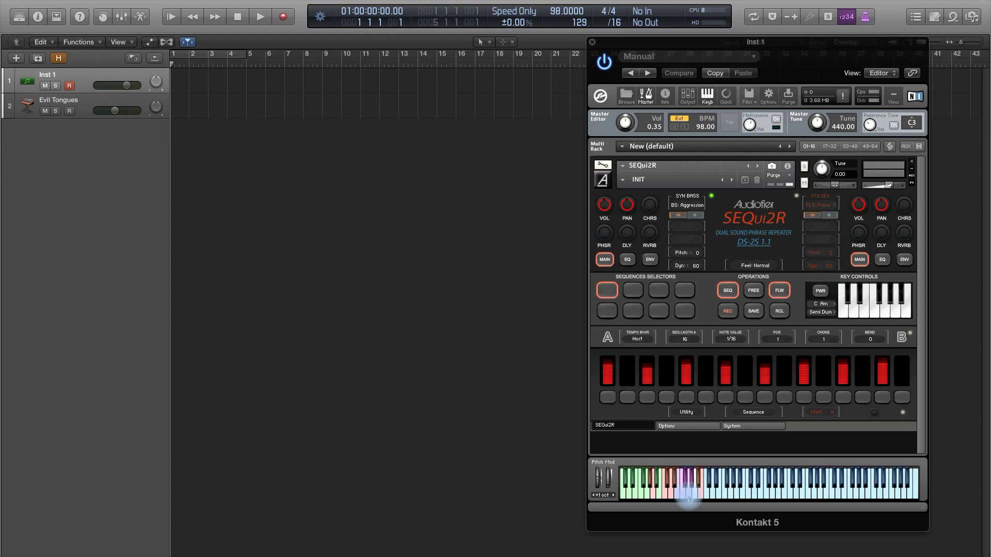
Step: Record a 16-step note phrase into the first sequence slot and save it
click(725, 317)
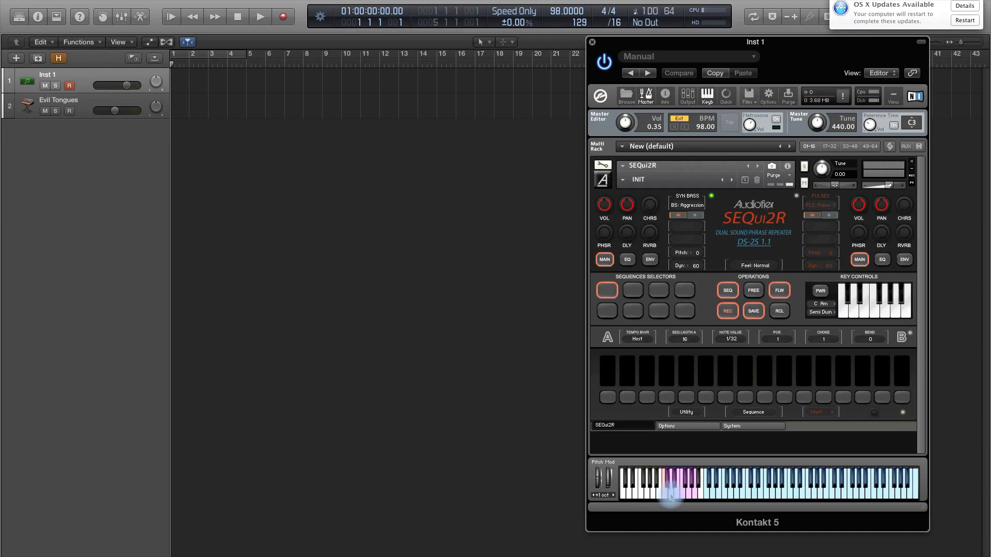
click(671, 497)
click(670, 497)
click(670, 496)
click(727, 315)
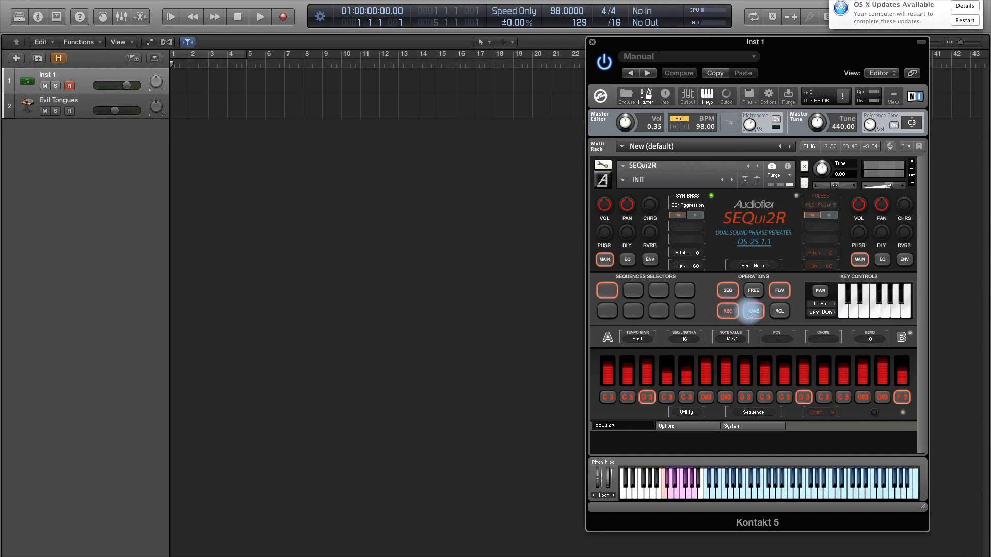
click(751, 312)
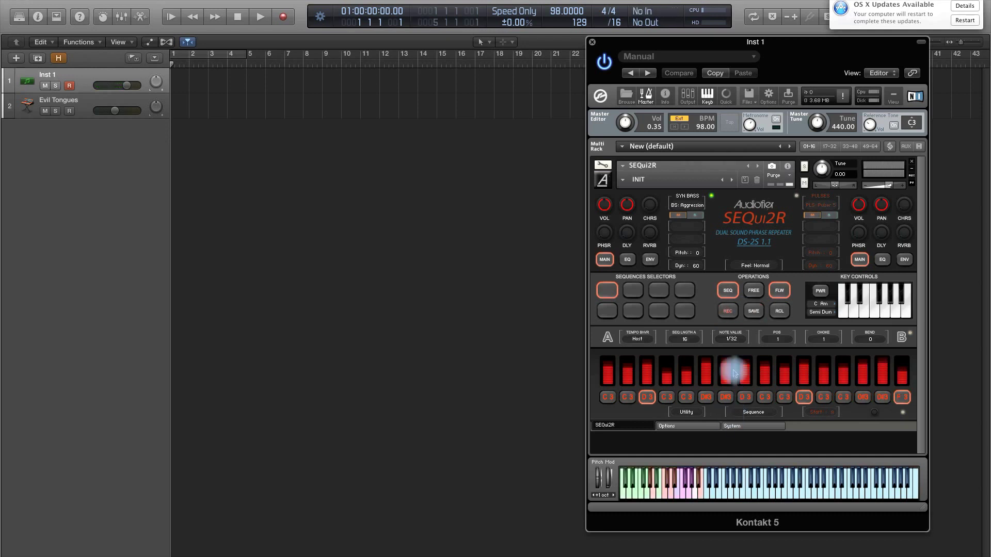
Step: Try out the start-point keyswitches for the recorded phrase on the on-screen keyboard
click(673, 497)
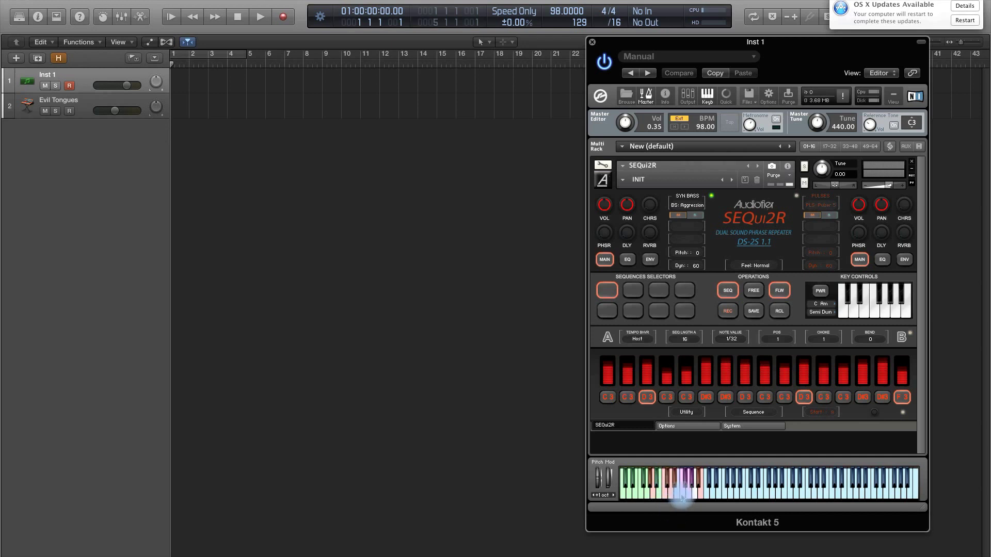
mouse_move(681, 497)
mouse_down()
mouse_move(690, 488)
mouse_move(690, 512)
mouse_move(692, 485)
mouse_move(700, 499)
mouse_up()
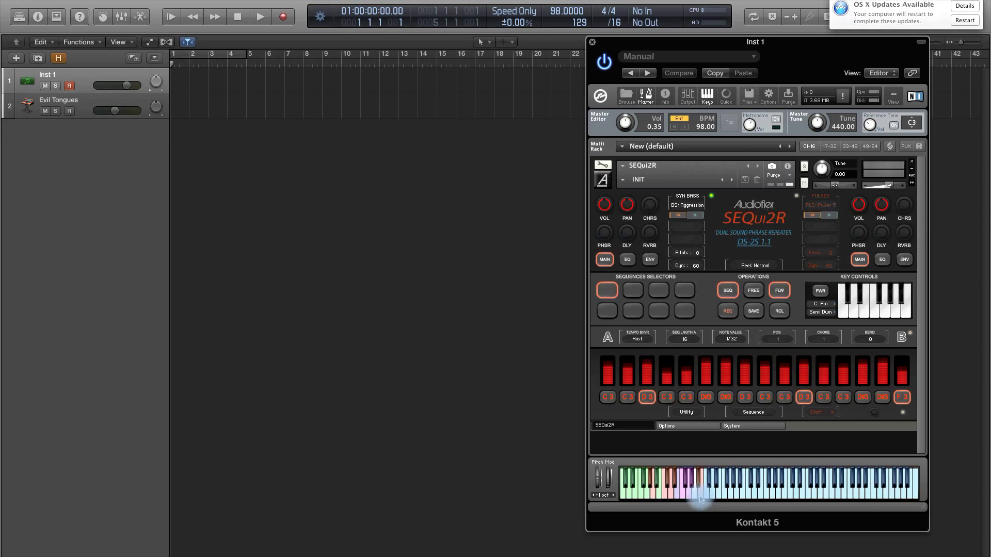
drag(700, 500, 667, 499)
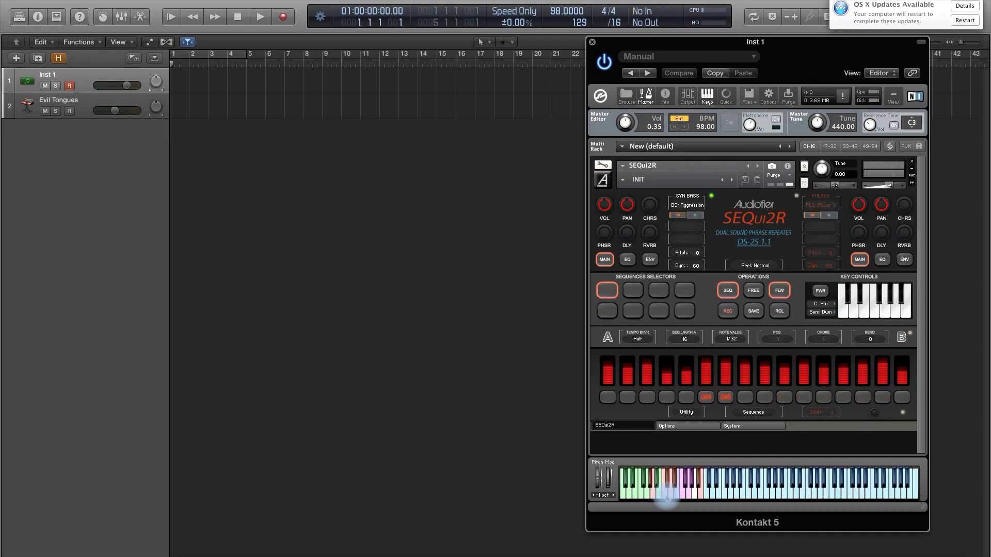
click(666, 499)
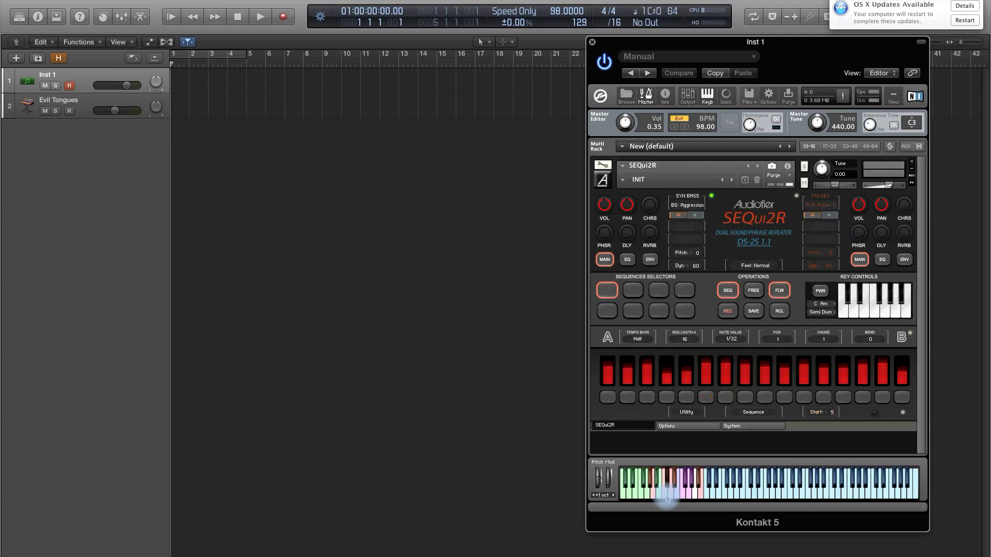
click(767, 503)
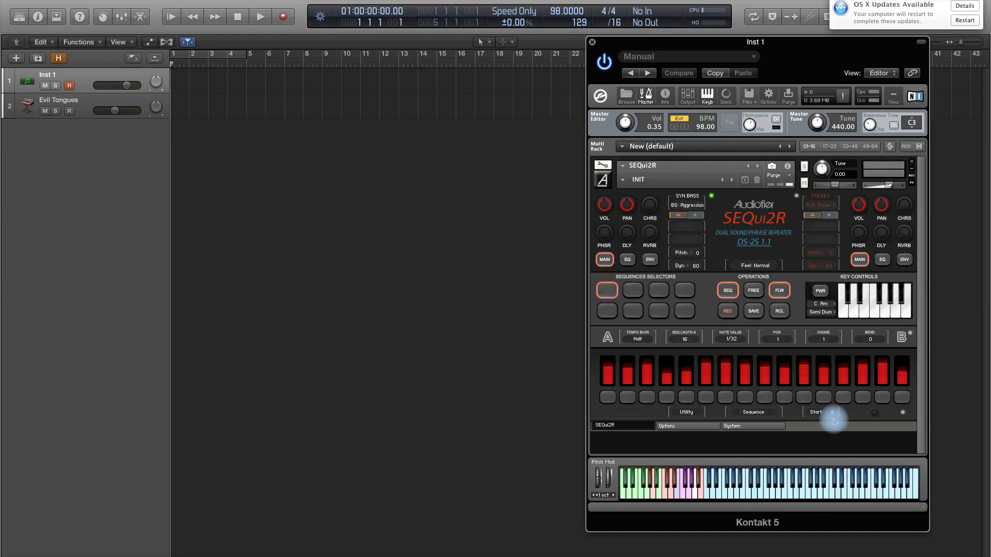
Step: Set the Start Options matrix's starting notes to 5, 9, 13 and 15, and test a keyswitch on the main SEQui2R page
click(756, 429)
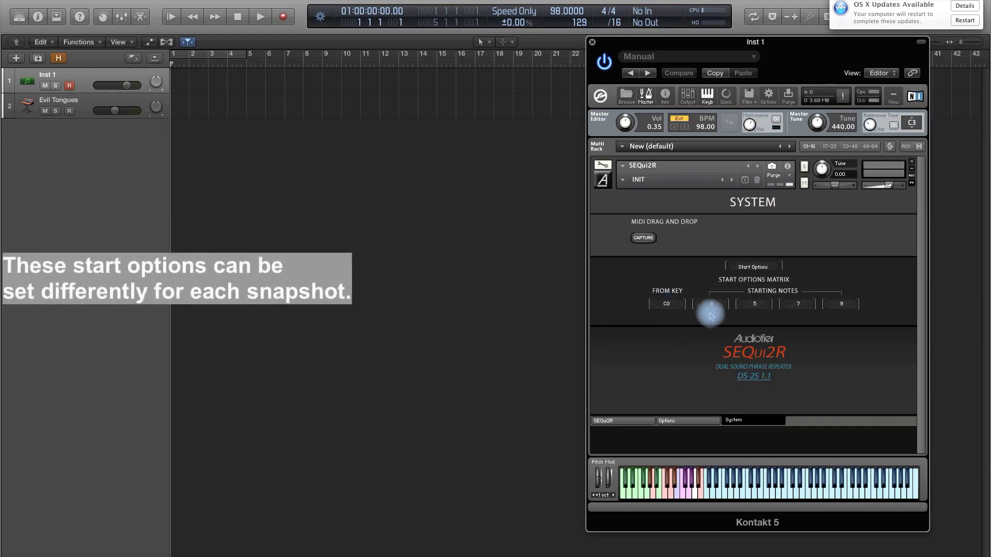
drag(714, 305, 715, 302)
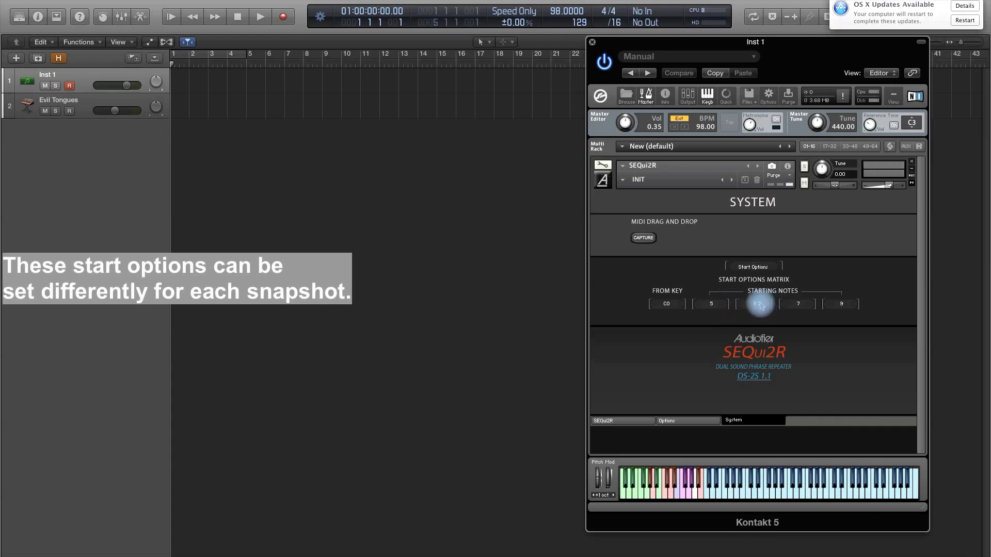
drag(801, 305, 802, 304)
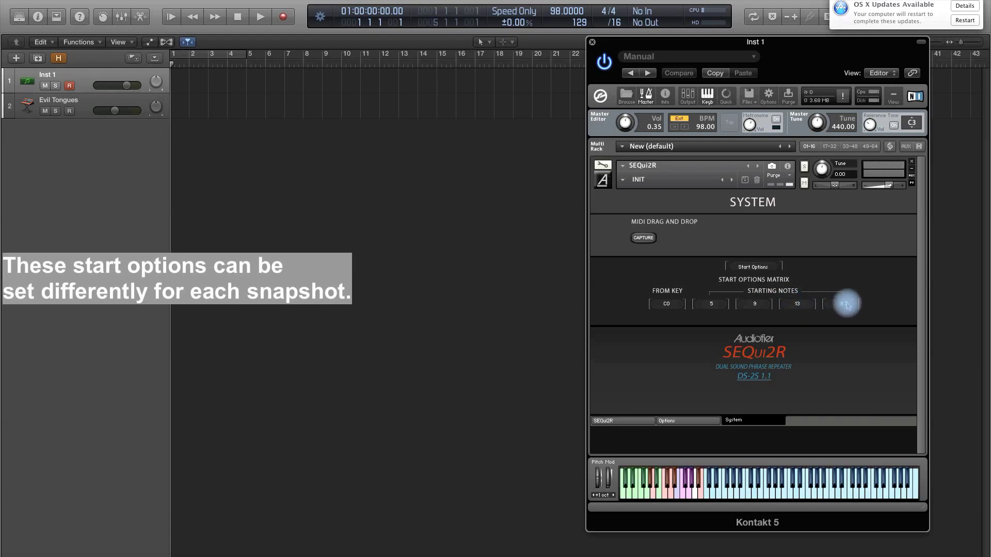
drag(845, 306, 848, 304)
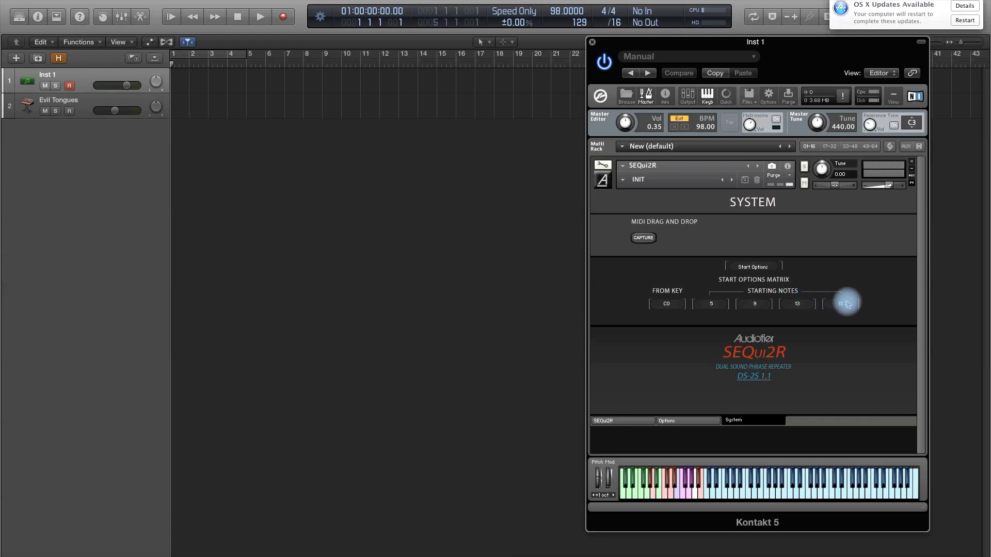
click(627, 422)
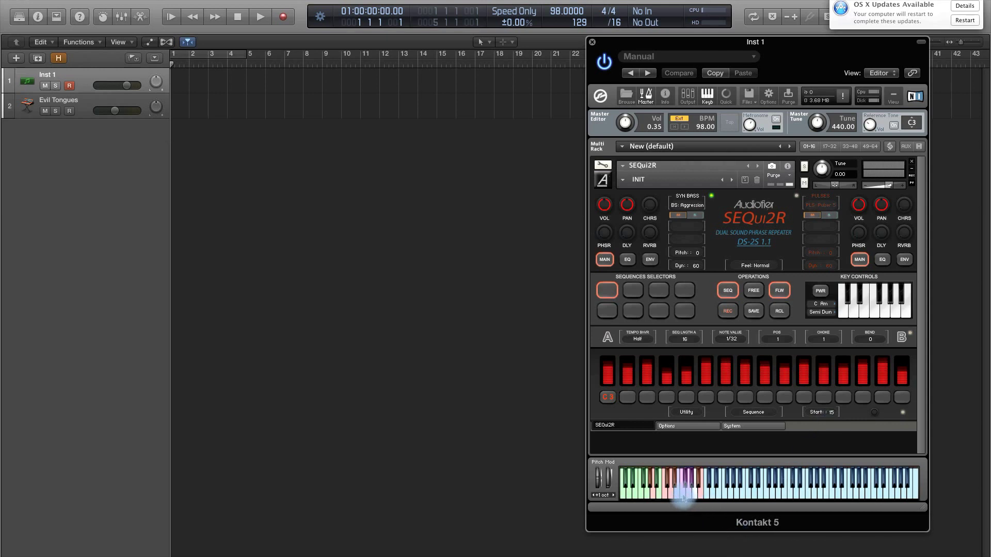
click(683, 498)
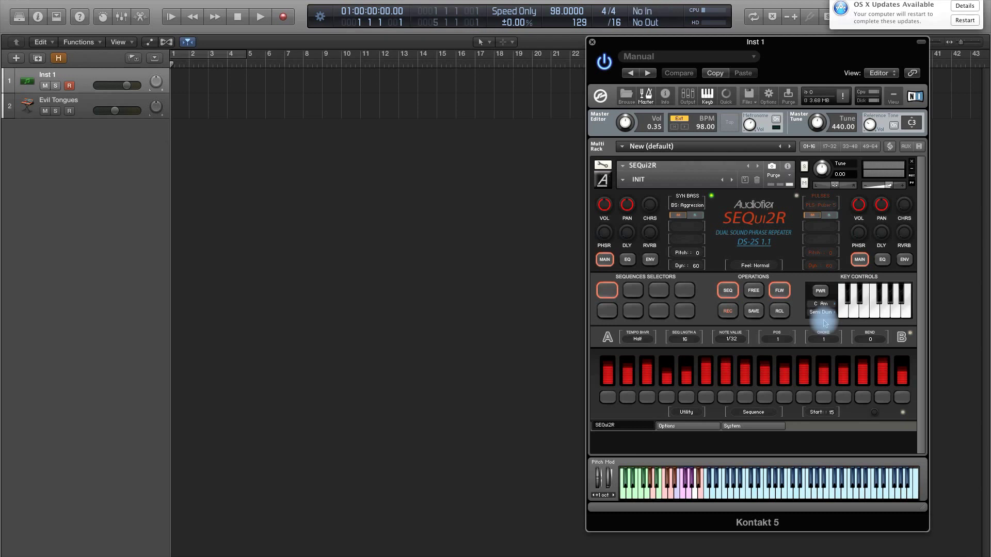
Step: Turn on the key controls and switch the System page's options matrix to Scale Options
click(820, 293)
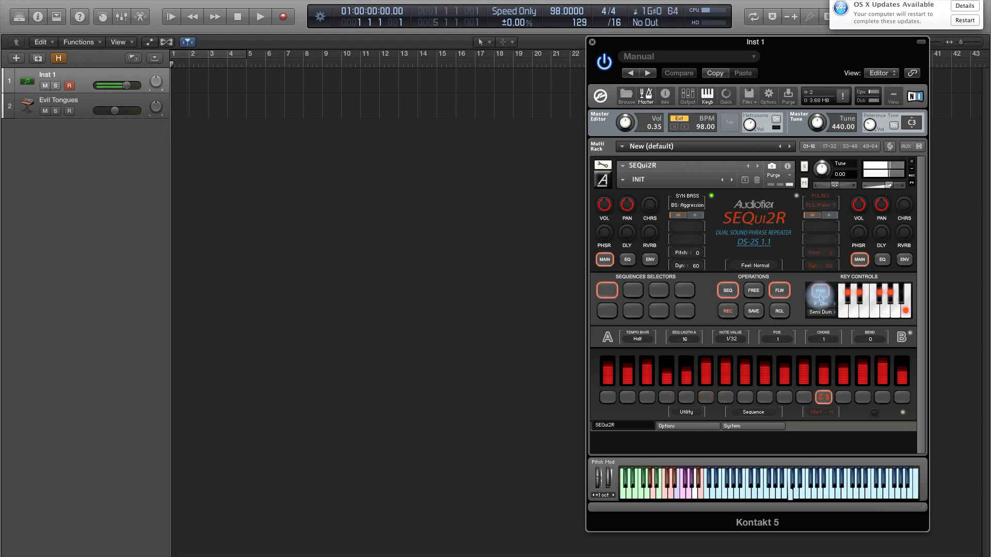
click(821, 292)
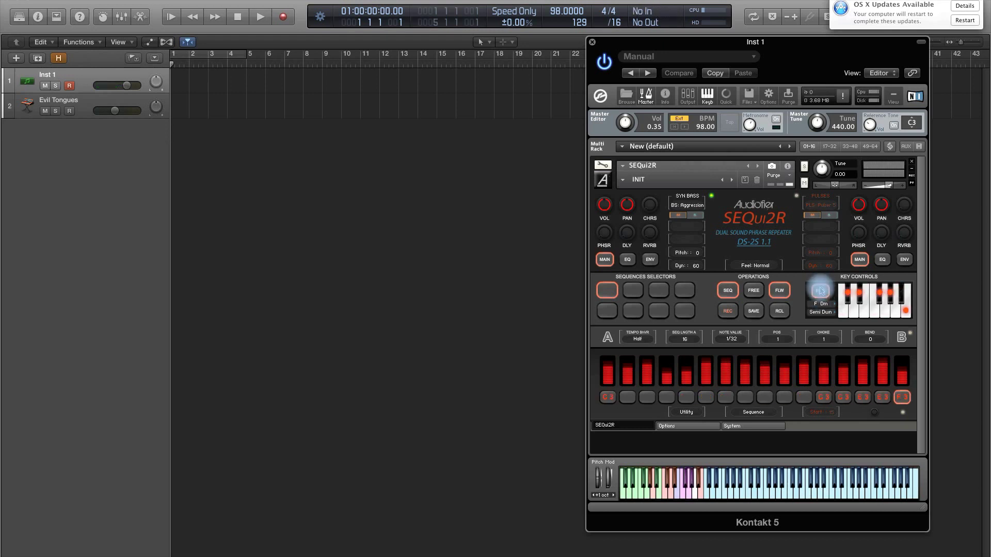
click(751, 427)
click(753, 266)
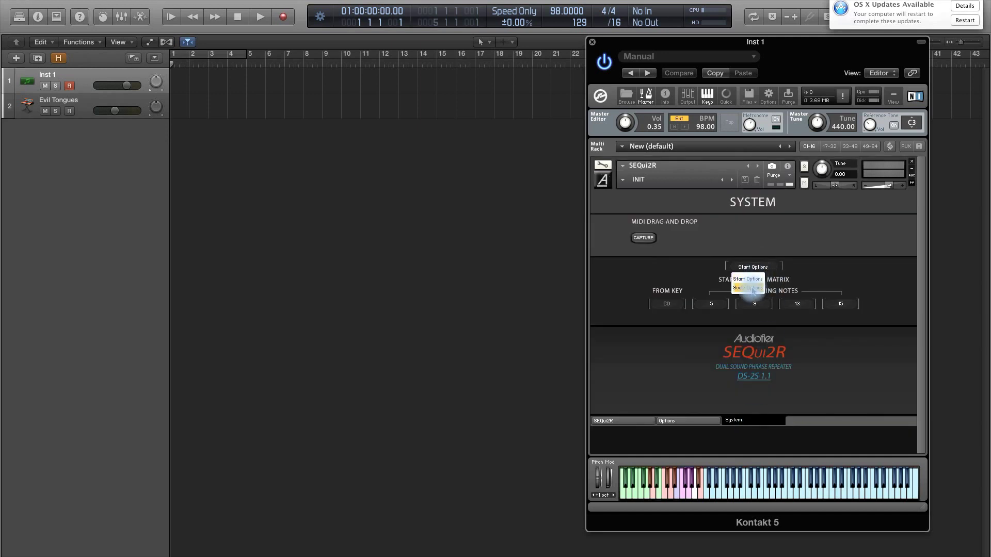
click(749, 289)
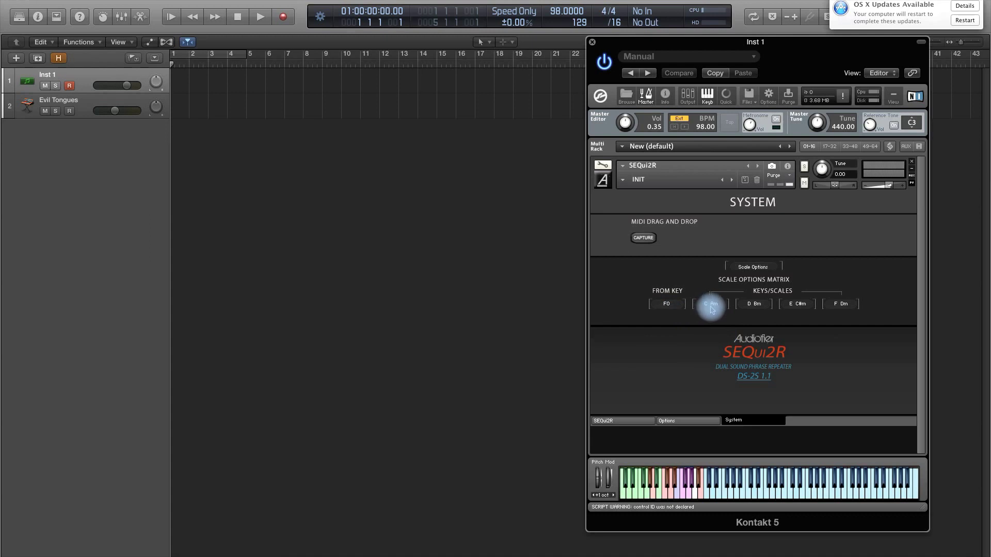
Step: Set the second, third and fourth scales in the Scale Options matrix to Whole C, D#m H and Dm H
click(751, 306)
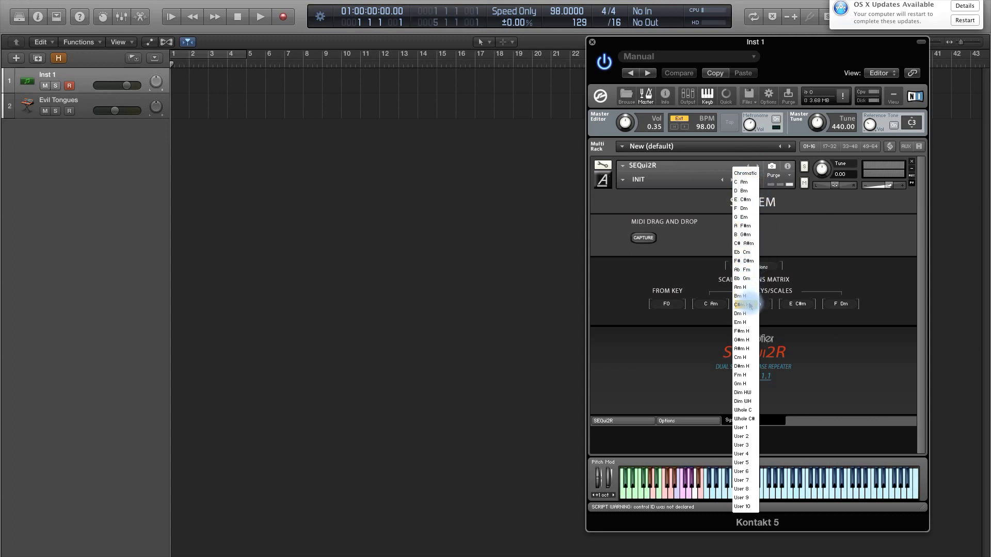
click(751, 411)
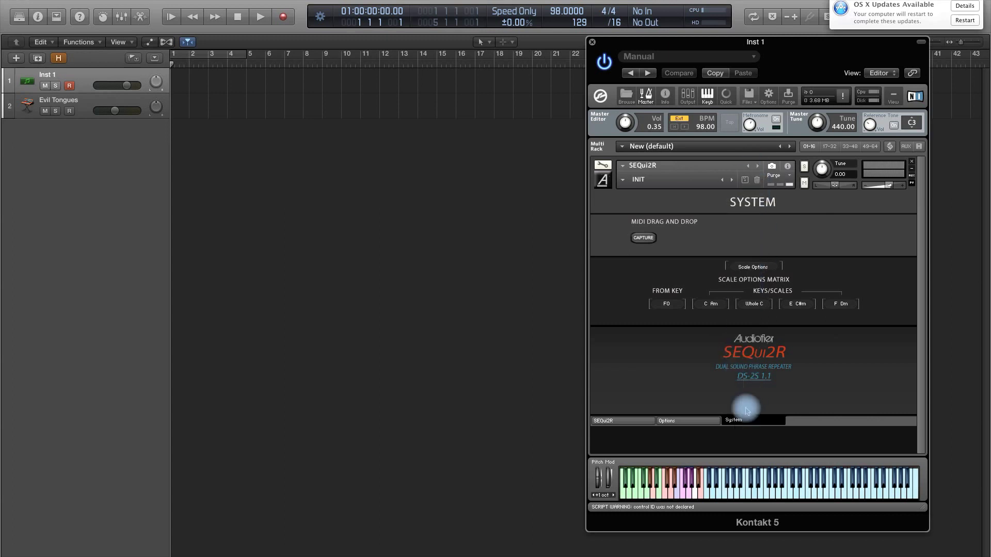
click(799, 305)
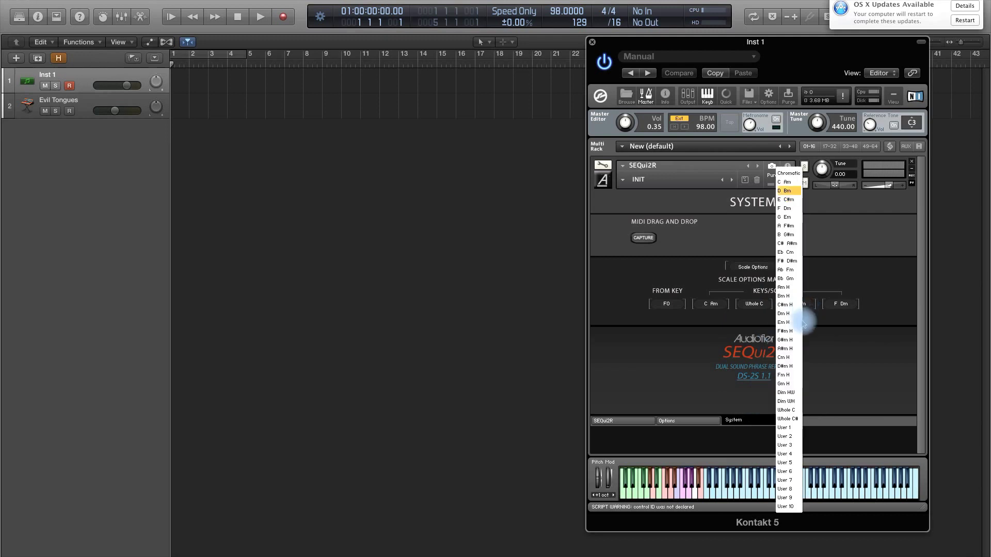
click(788, 367)
click(838, 304)
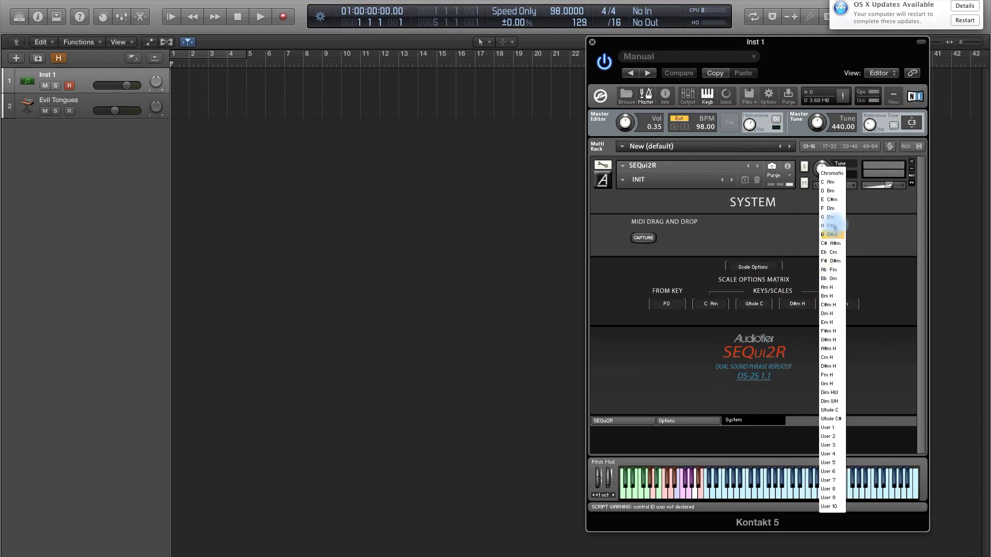
click(830, 313)
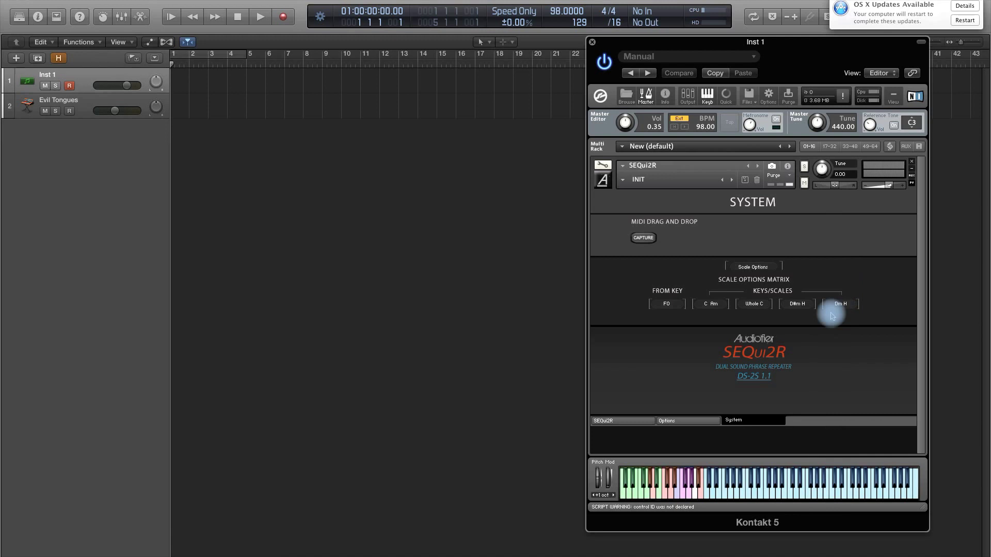
Step: Return to the main SEQui2R page and test switching the key controls between the C Am and Whole C scales
click(629, 420)
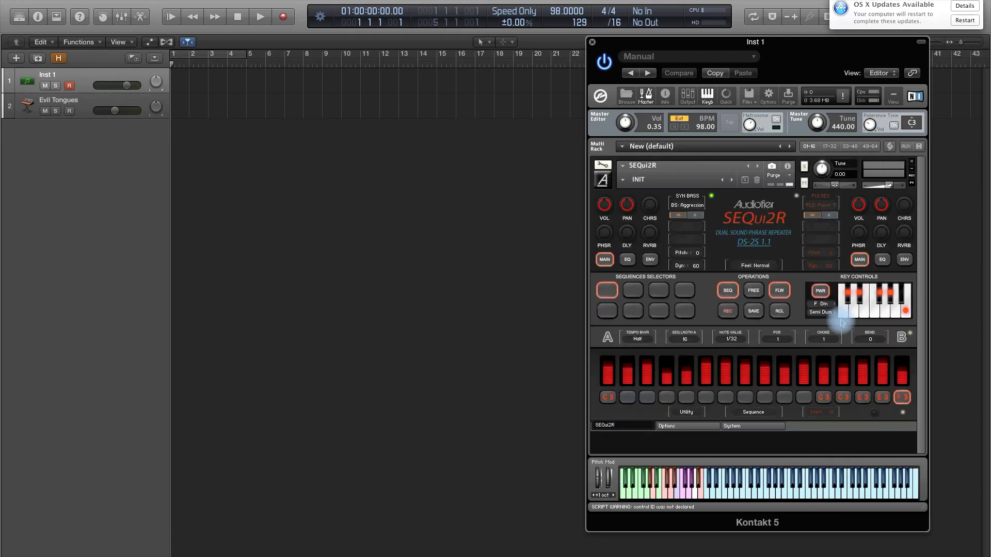
click(822, 304)
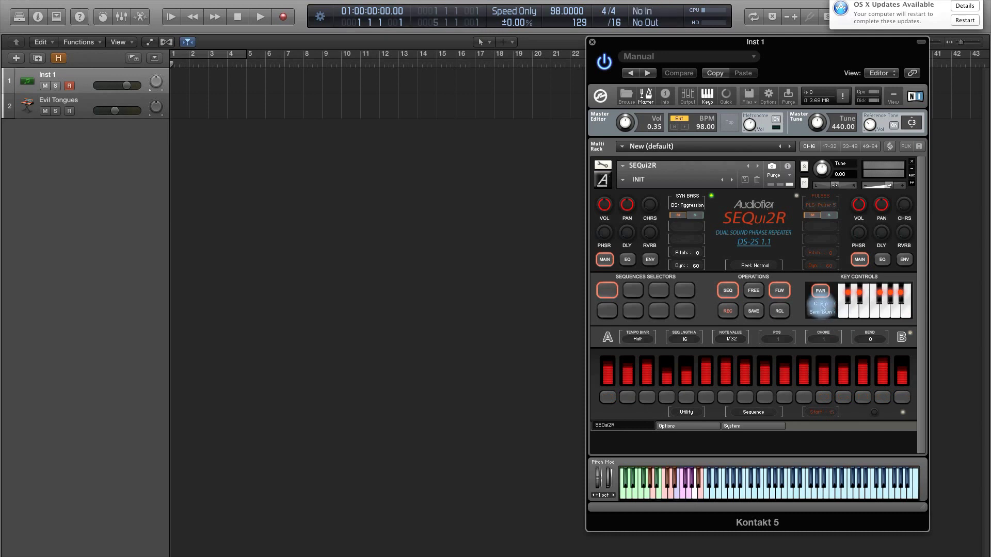
click(821, 309)
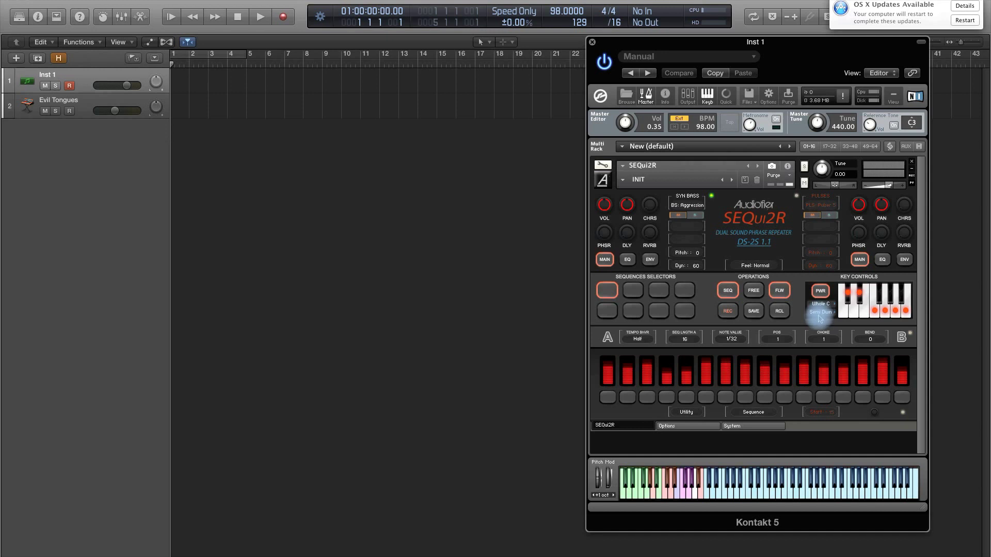
click(820, 316)
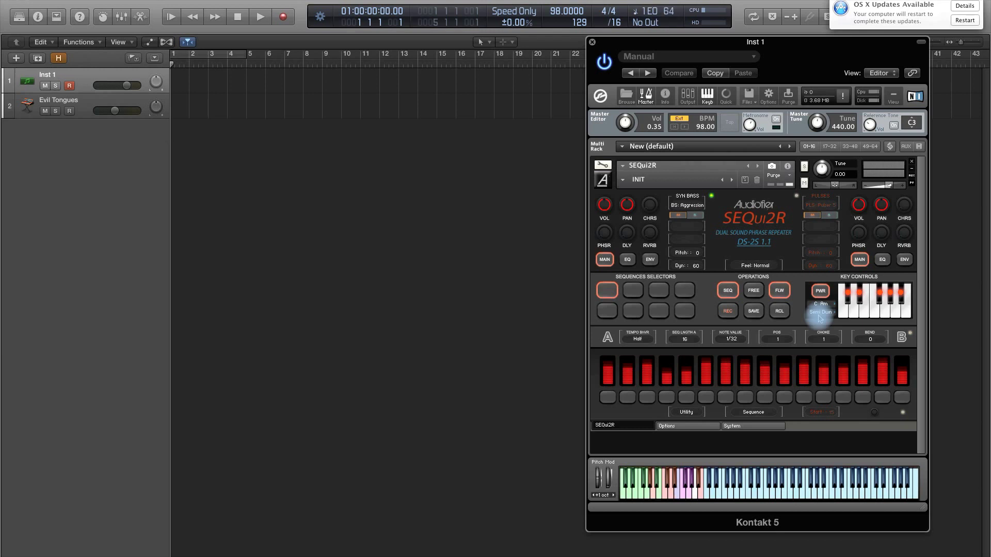
Step: Set the key controls scale to G Em and compare it with the scales in the Scale Options matrix
click(819, 306)
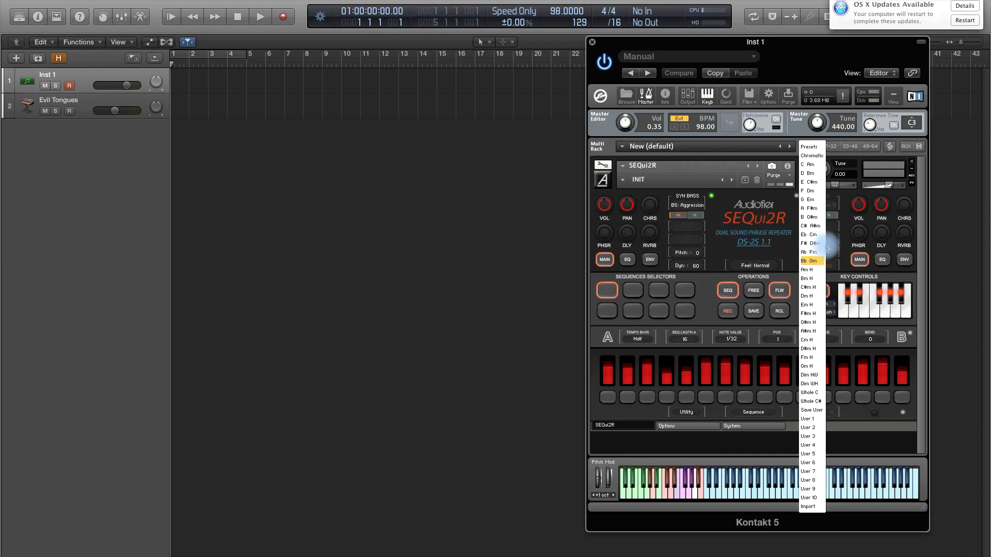
click(820, 201)
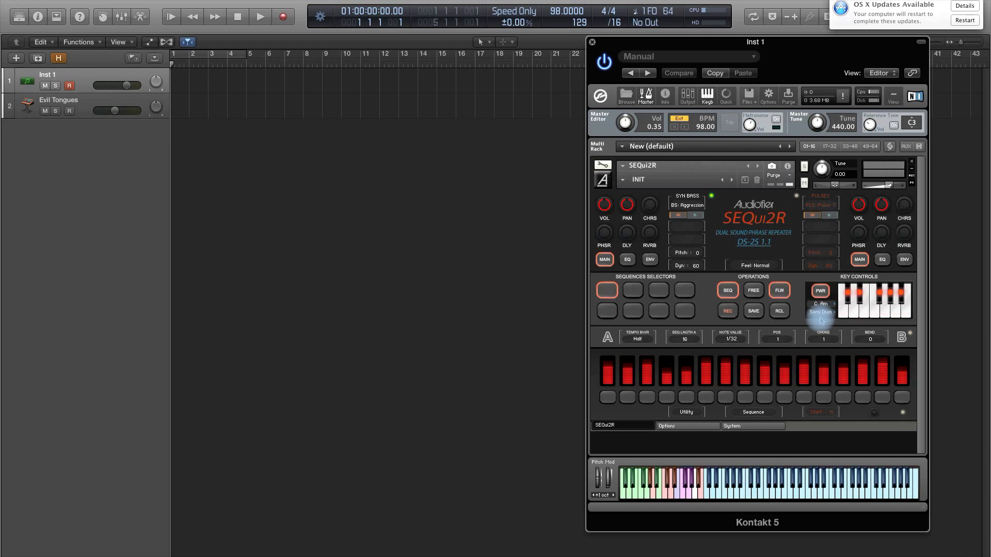
click(740, 426)
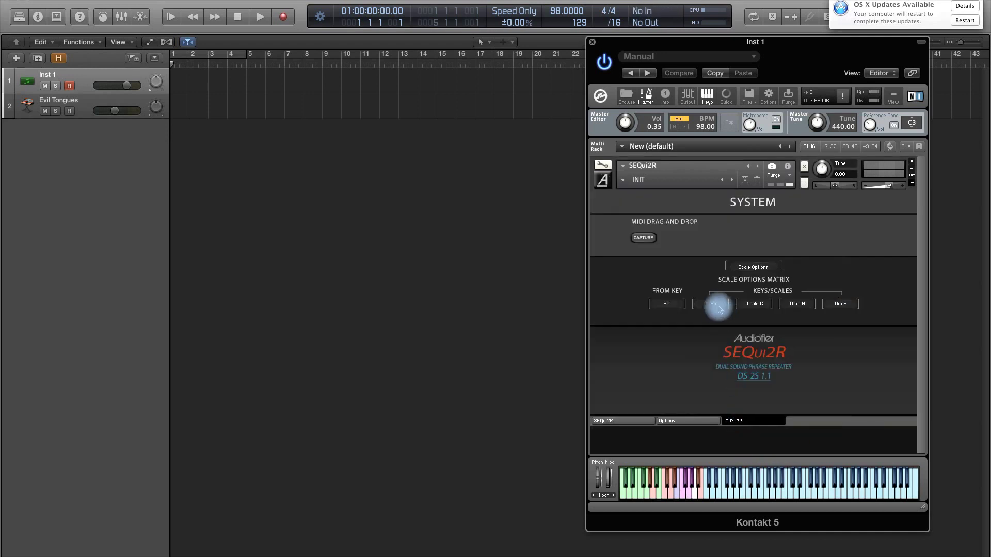
click(623, 423)
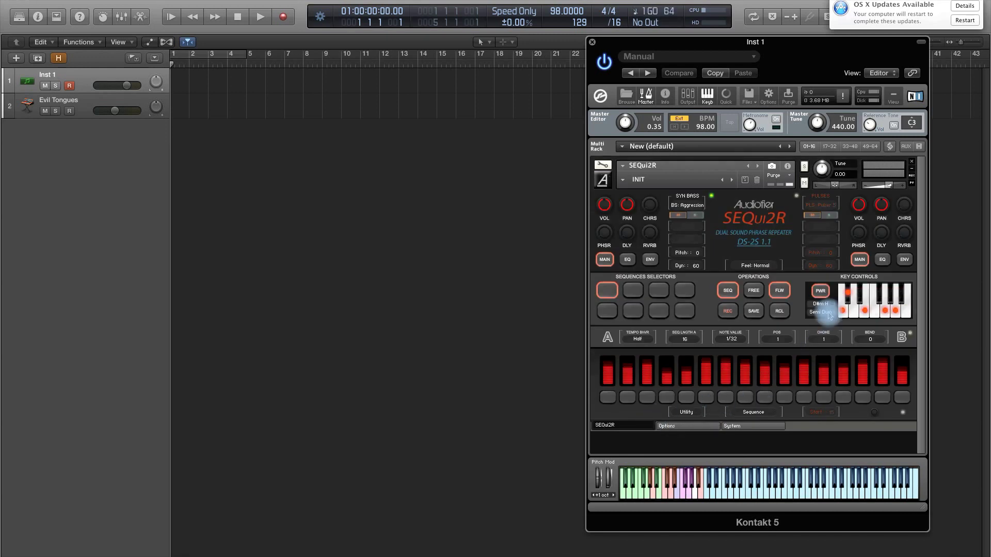
click(827, 312)
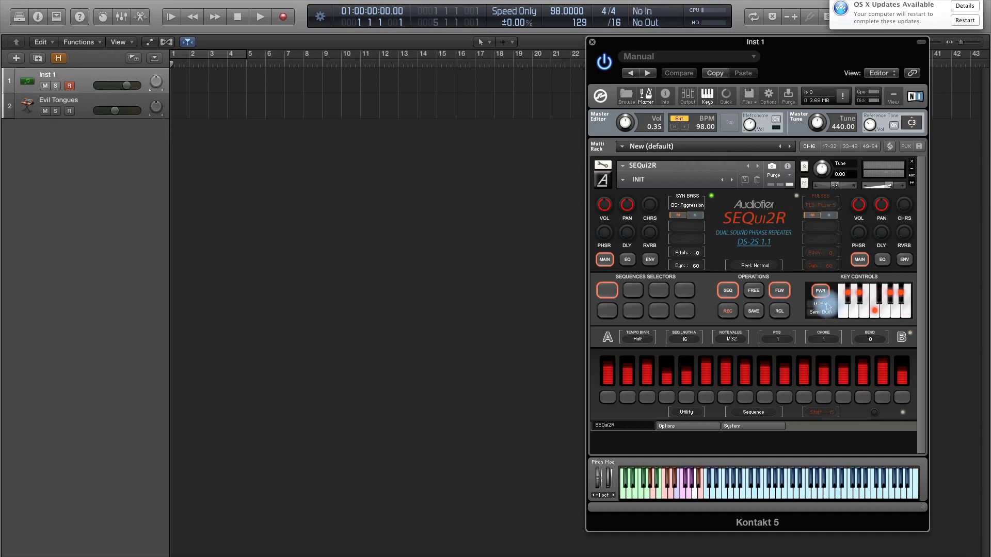
Step: Set the key controls scale to D Bm and look through the scale list down to the user slots and Import
click(827, 305)
click(825, 173)
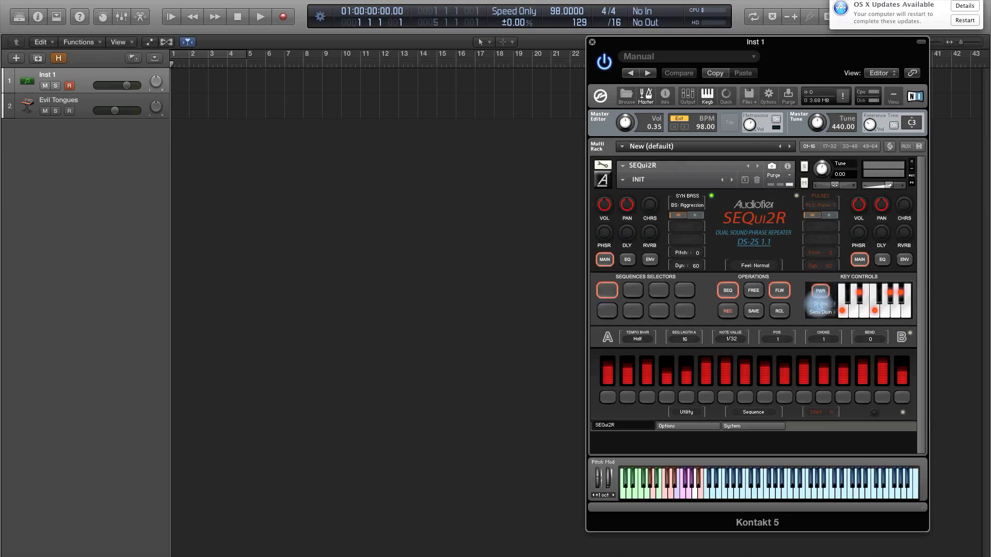
click(820, 305)
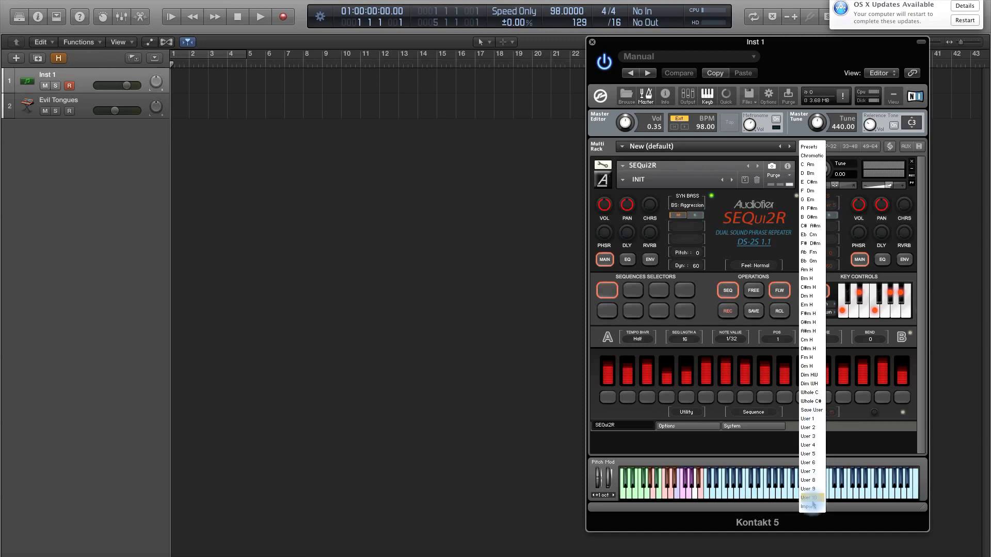
click(791, 278)
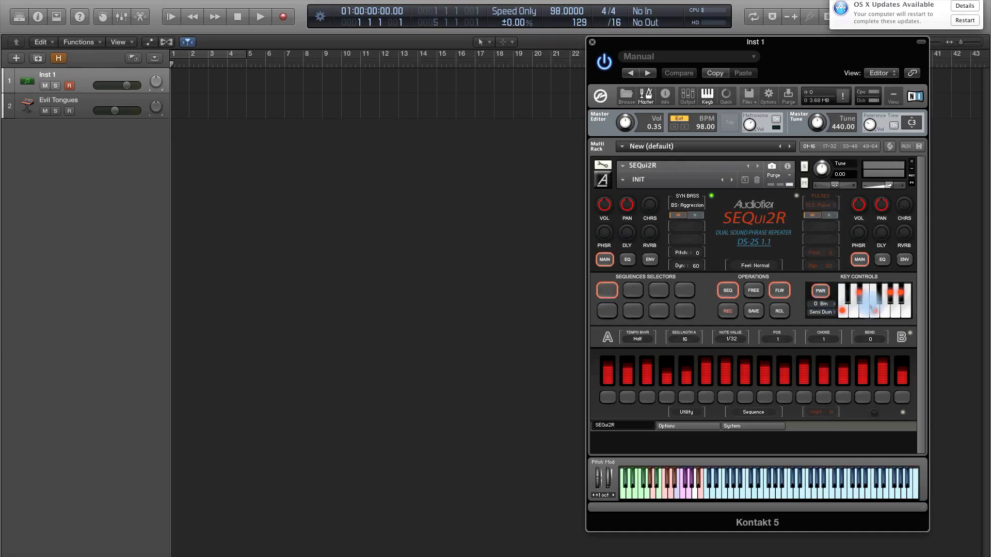
Step: Build a custom scale on the key controls keyboard by lighting every white key plus C#, D#, F# and A#
click(865, 311)
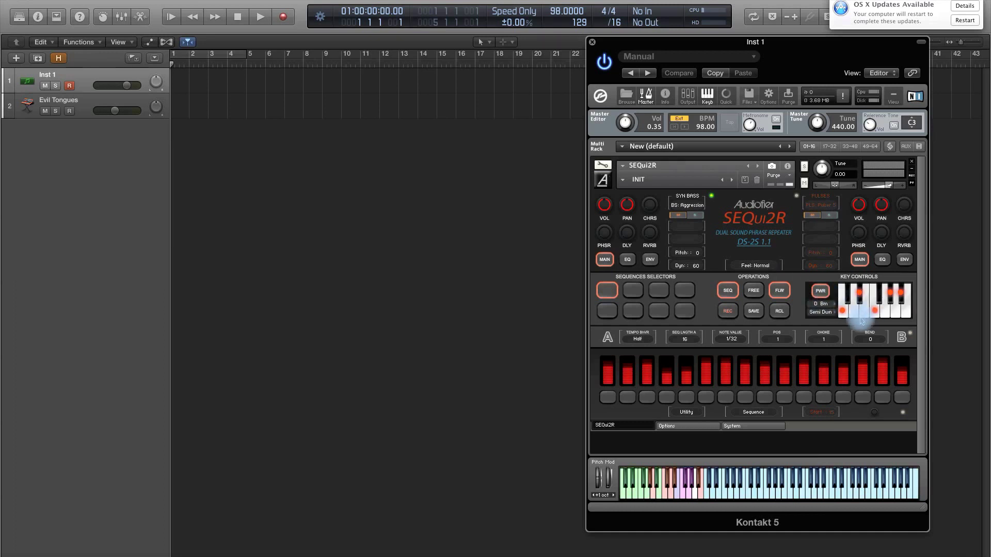
click(895, 312)
click(901, 293)
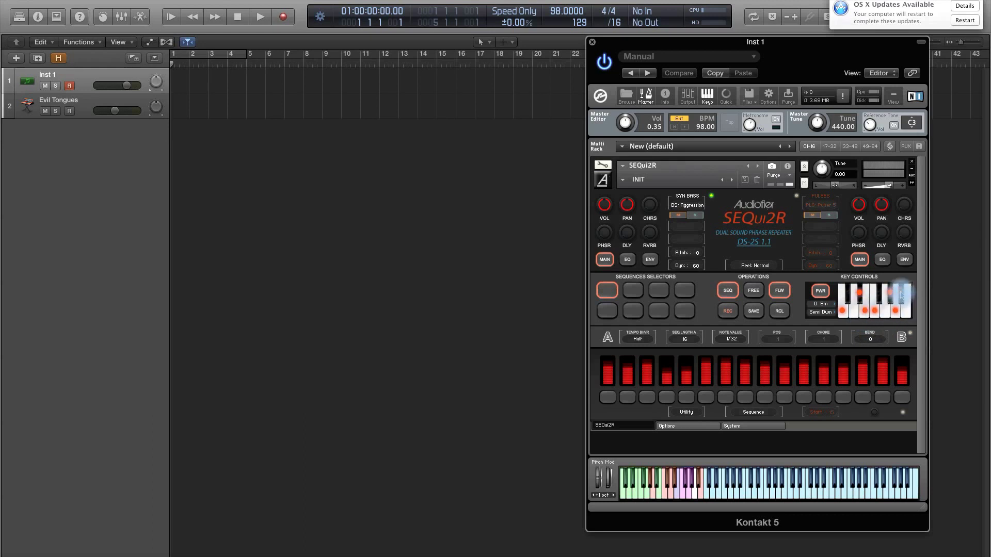
click(890, 292)
click(906, 311)
click(901, 293)
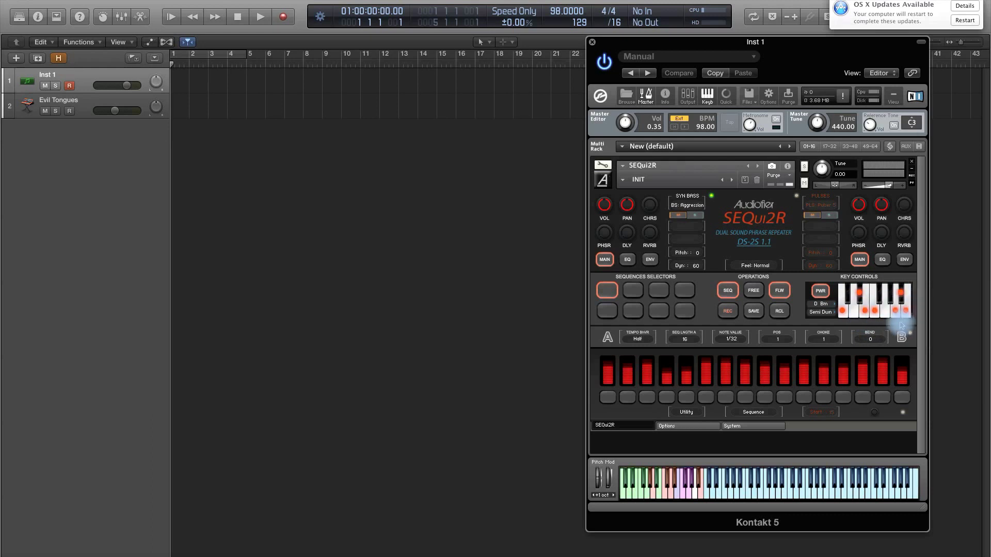
click(879, 293)
click(885, 311)
click(853, 311)
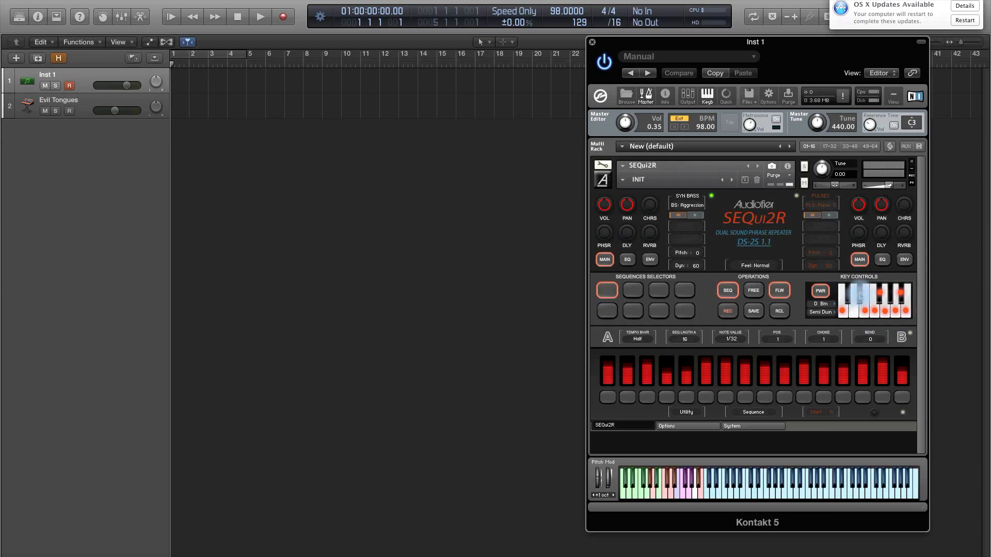
click(859, 292)
click(859, 292)
click(847, 292)
click(864, 312)
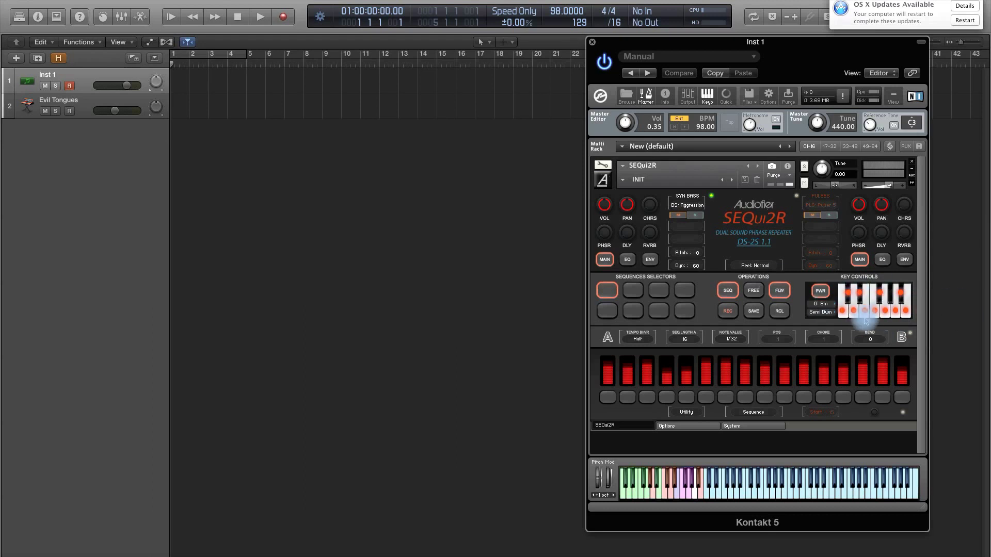
Step: Save the custom scale to user location 1 and store it as a script array file in the Data folder
click(825, 304)
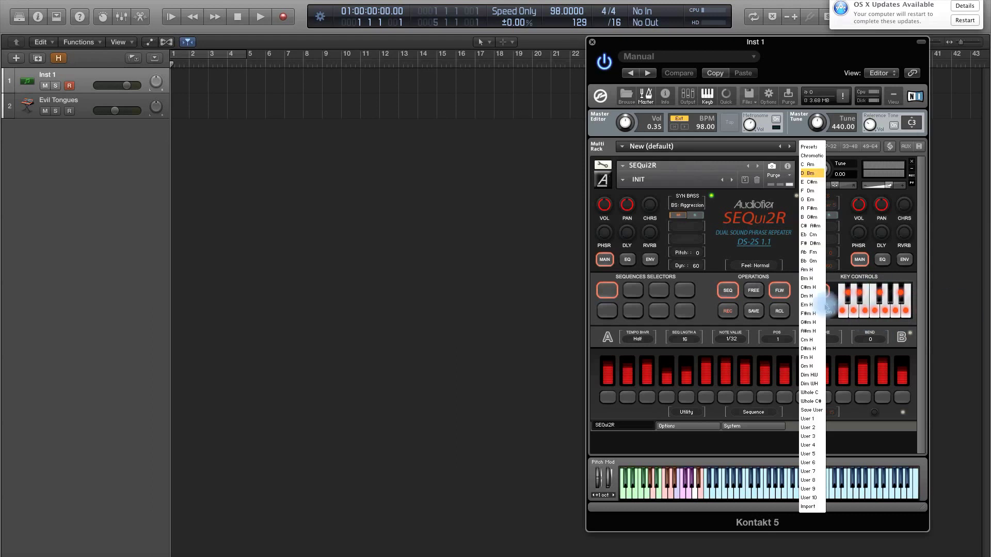
click(817, 411)
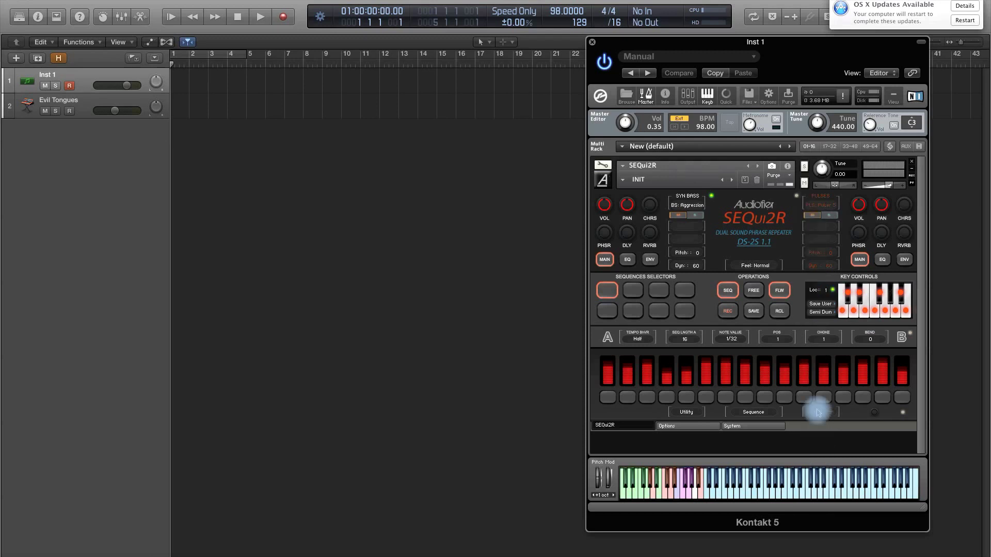
click(832, 292)
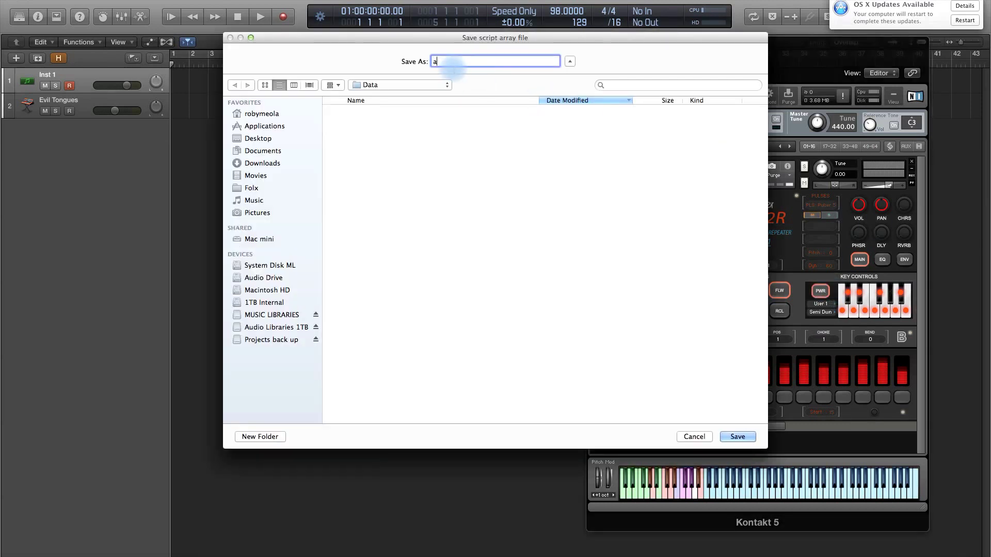
text(rray)
key(Return)
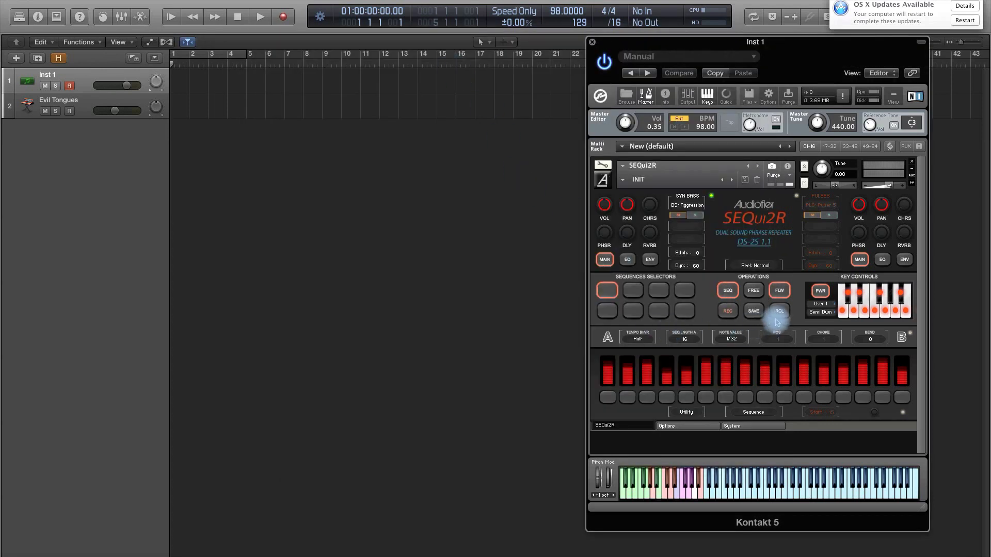
Step: Test the saved scale by switching the key controls to F#m H and recalling User 1
click(818, 305)
click(815, 314)
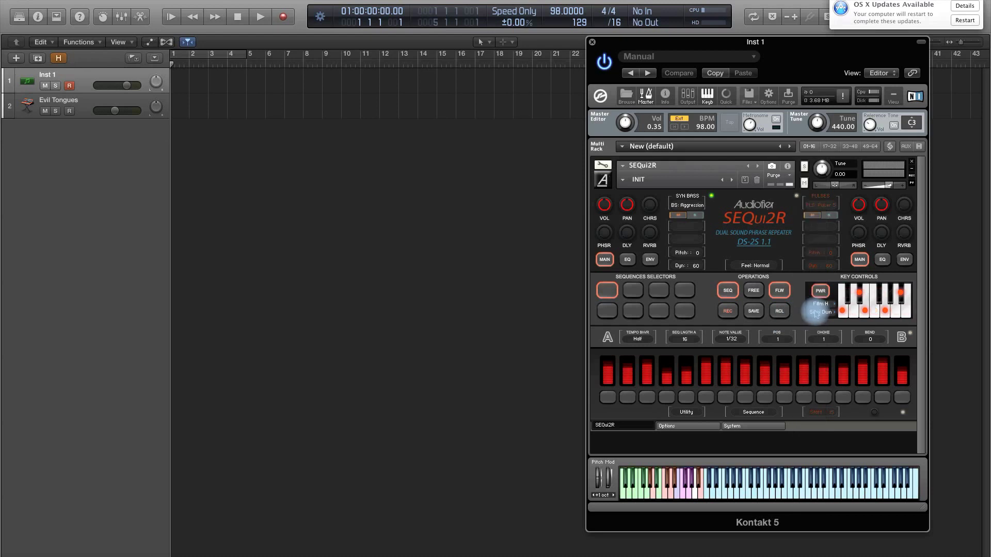
click(818, 303)
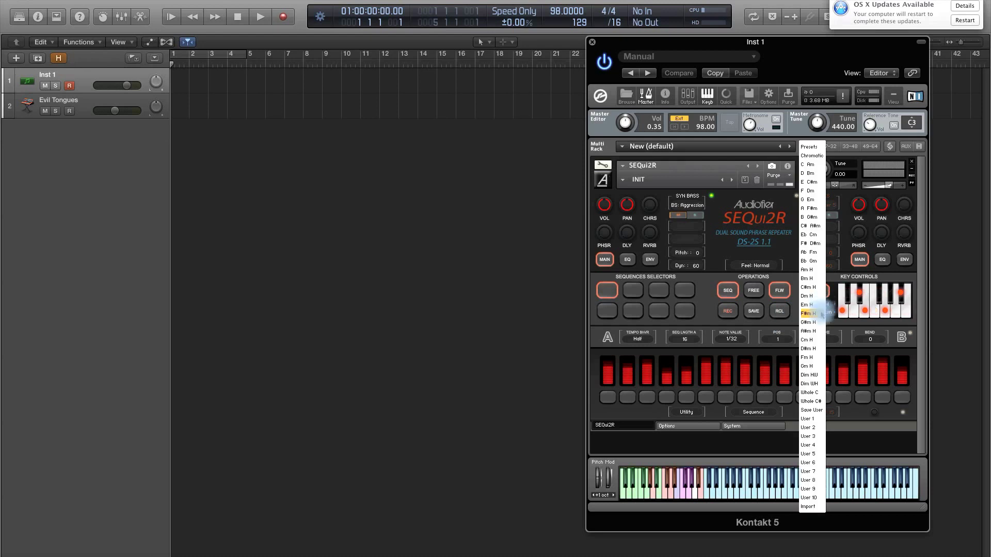
click(814, 420)
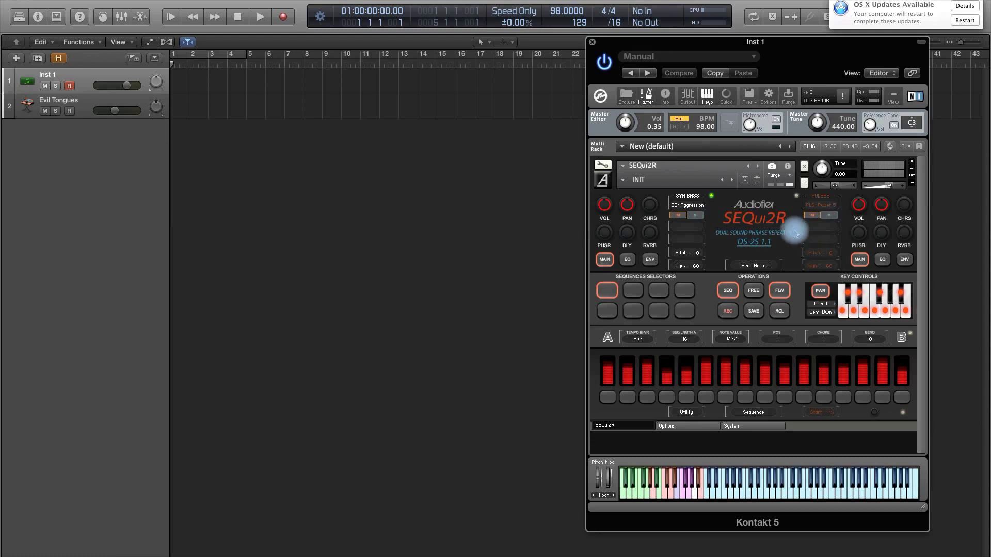
Step: Save the current setup as a new snapshot named 4566
click(745, 180)
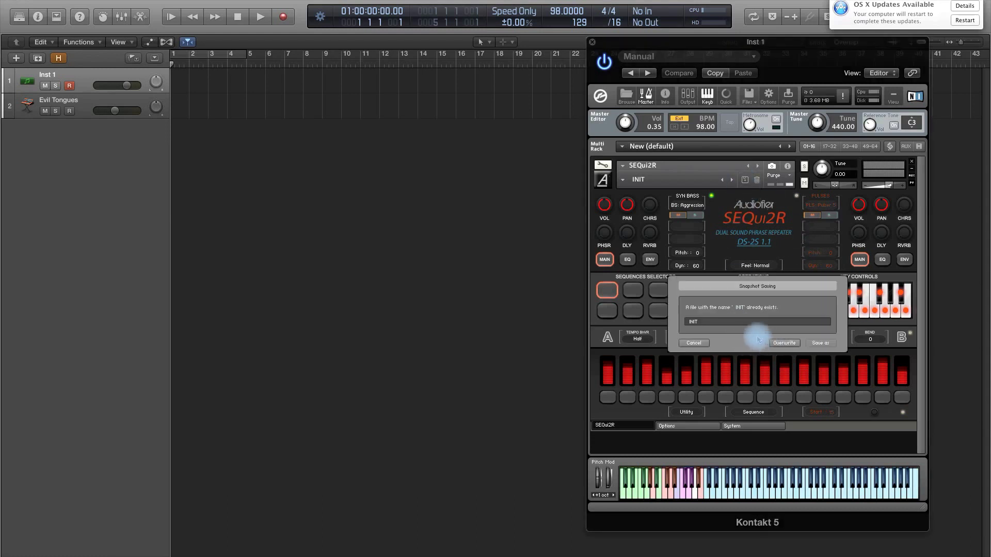
text(4566)
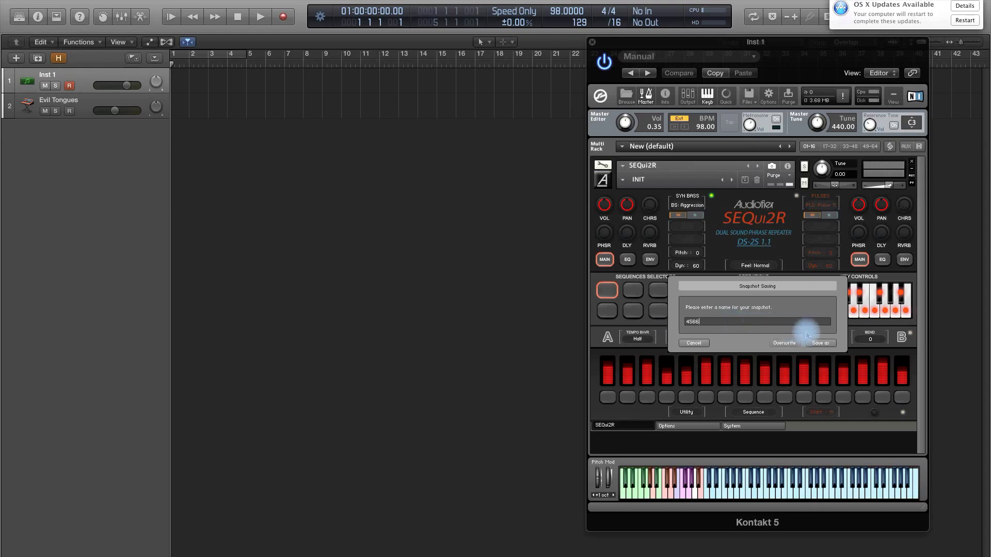
click(817, 345)
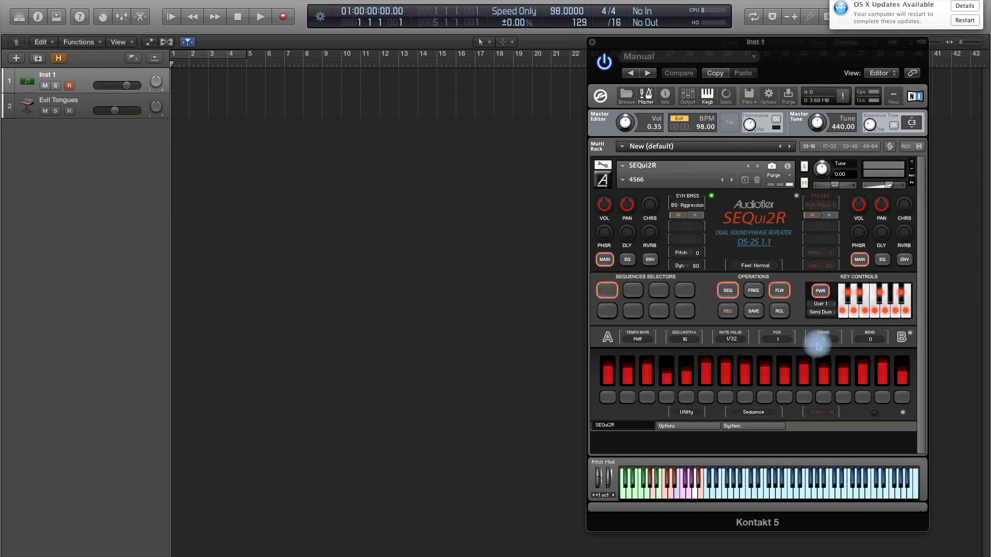
Step: Load the INIT snapshot, turn on its key controls and try the D#m H and Bb Gm scales
click(622, 180)
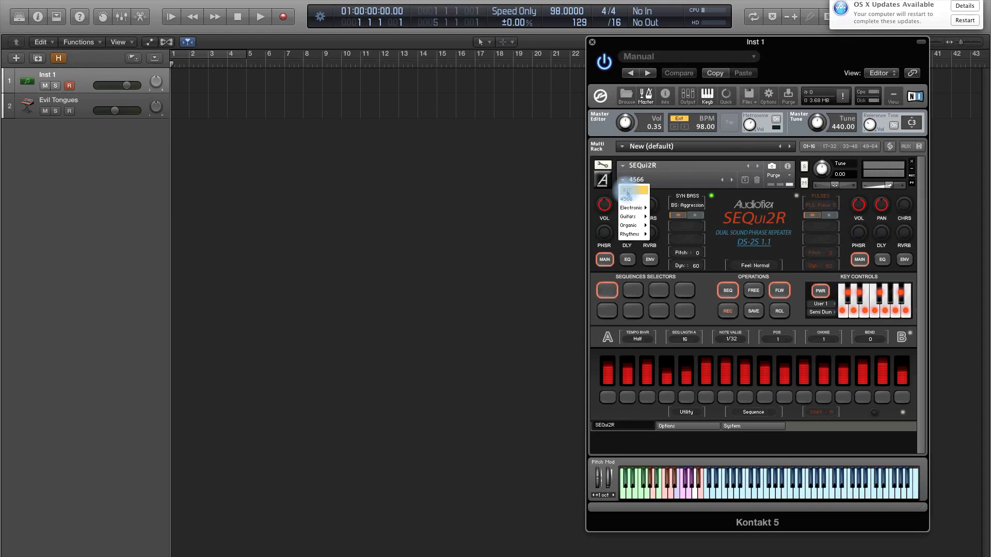
click(627, 191)
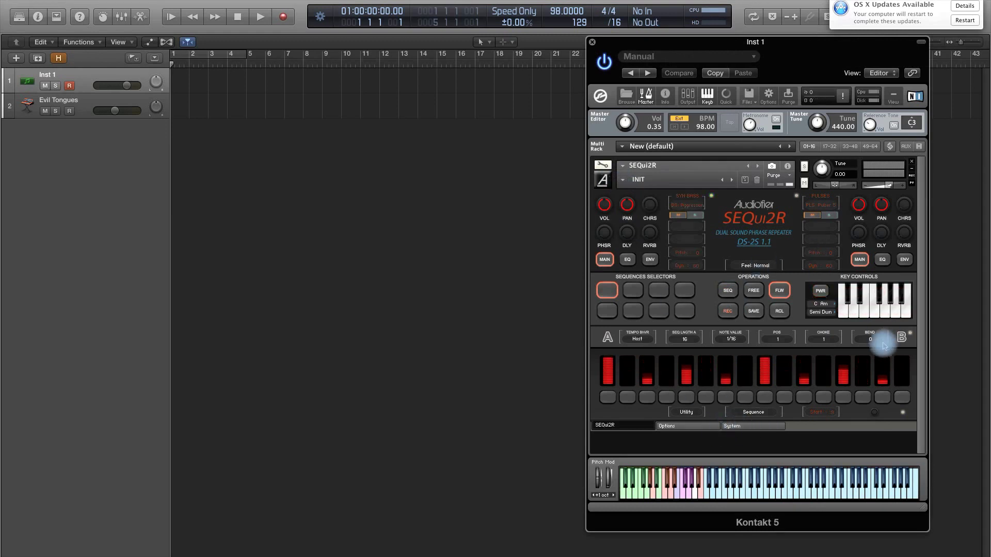
click(822, 304)
click(824, 333)
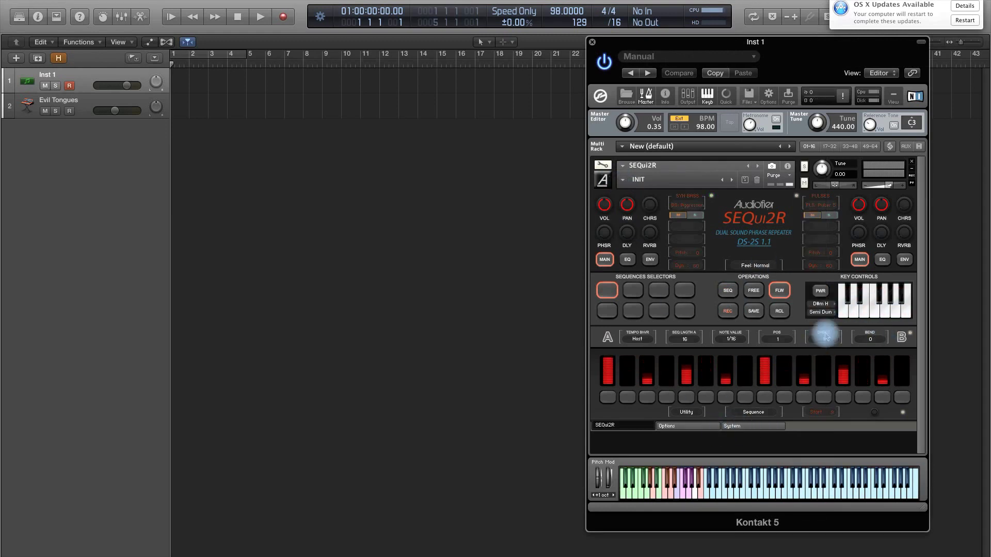
click(820, 290)
click(821, 303)
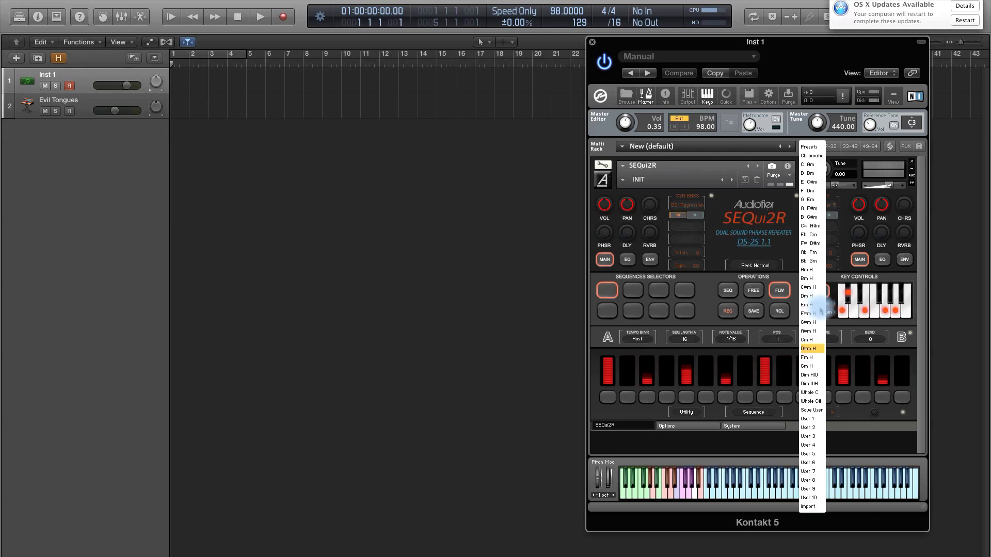
click(815, 263)
Step: Reload snapshot 4566 to check its User 1 scale and view the list of available scales
click(623, 180)
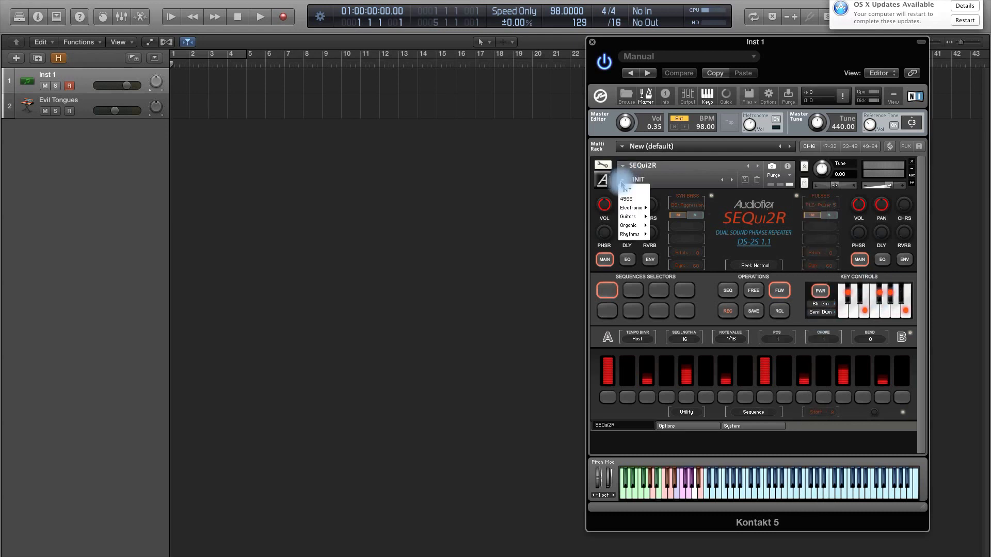
mouse_move(628, 209)
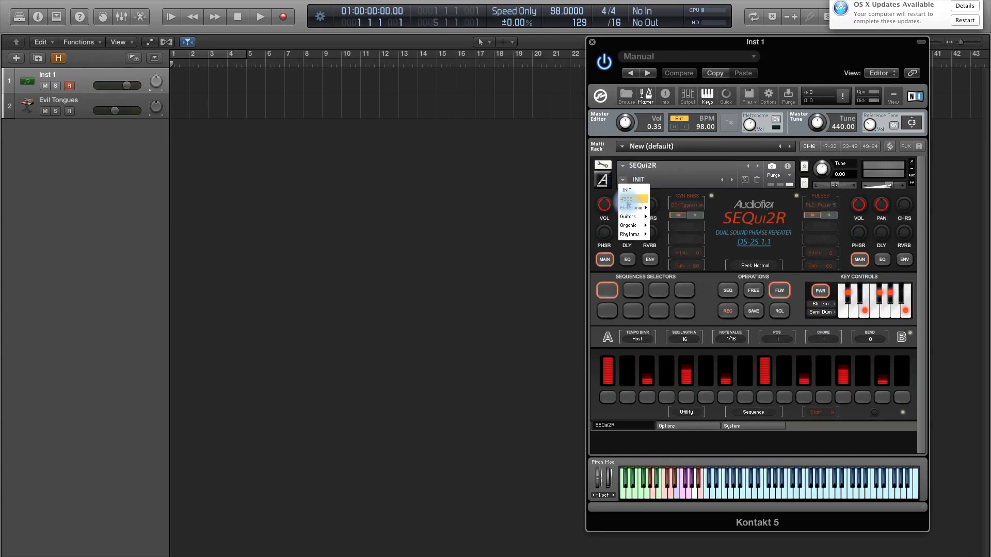
click(627, 199)
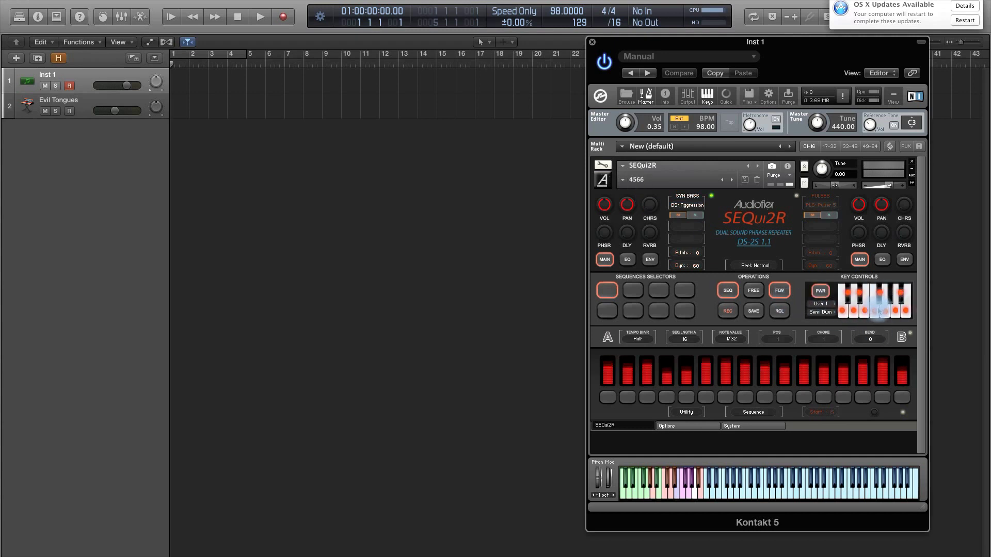
click(821, 303)
click(793, 277)
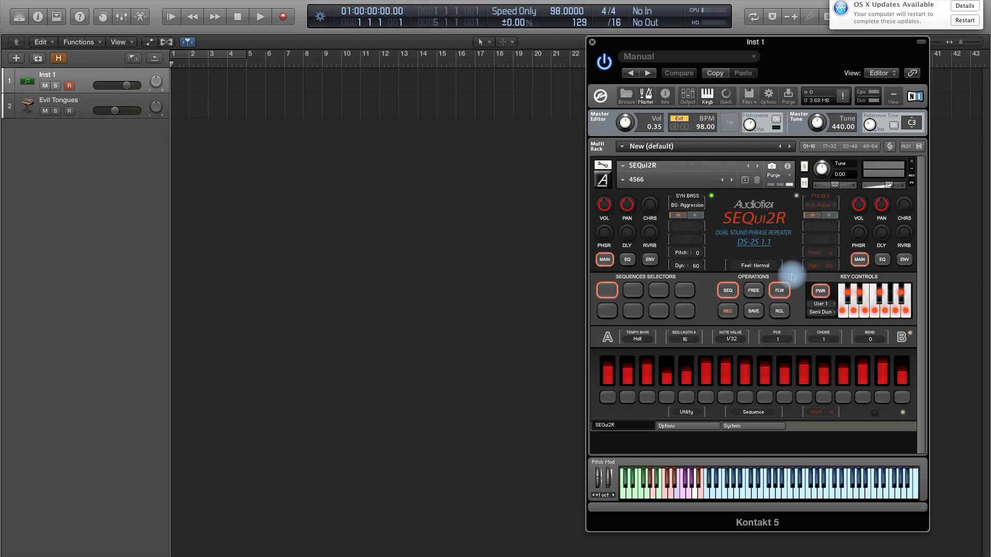
Step: Load the INIT snapshot again and turn on its key controls
click(631, 181)
click(626, 191)
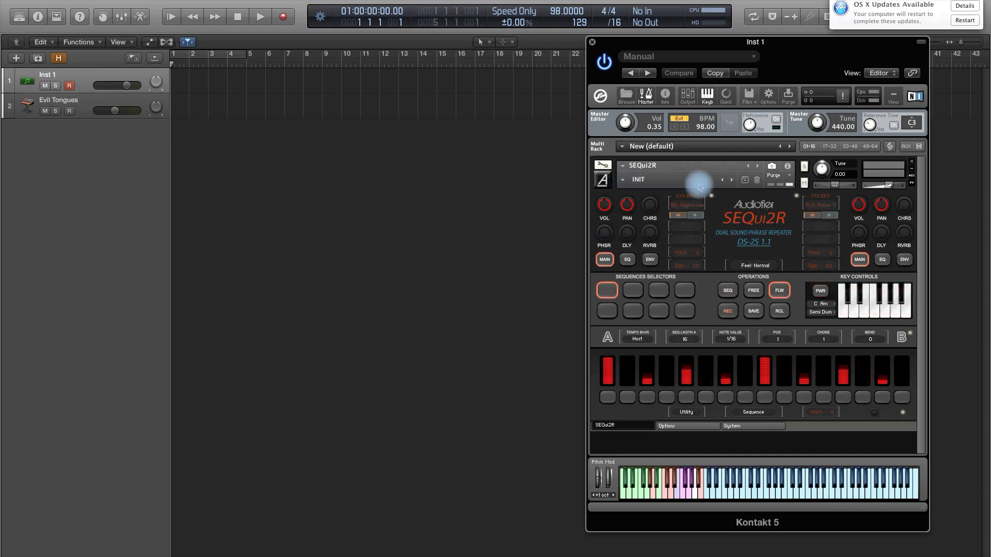
click(818, 292)
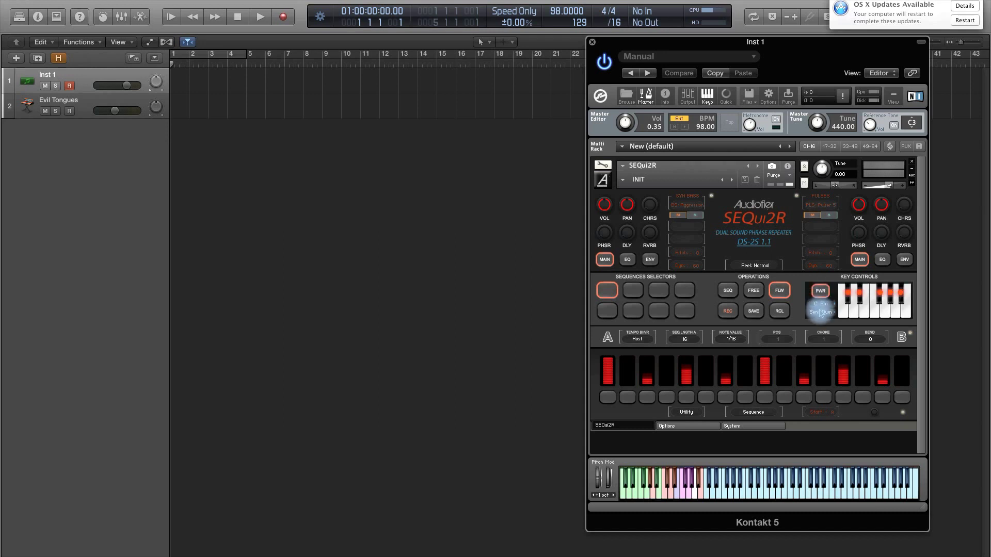
Step: Import the saved script array file from the Data folder into user scale location 10
click(819, 307)
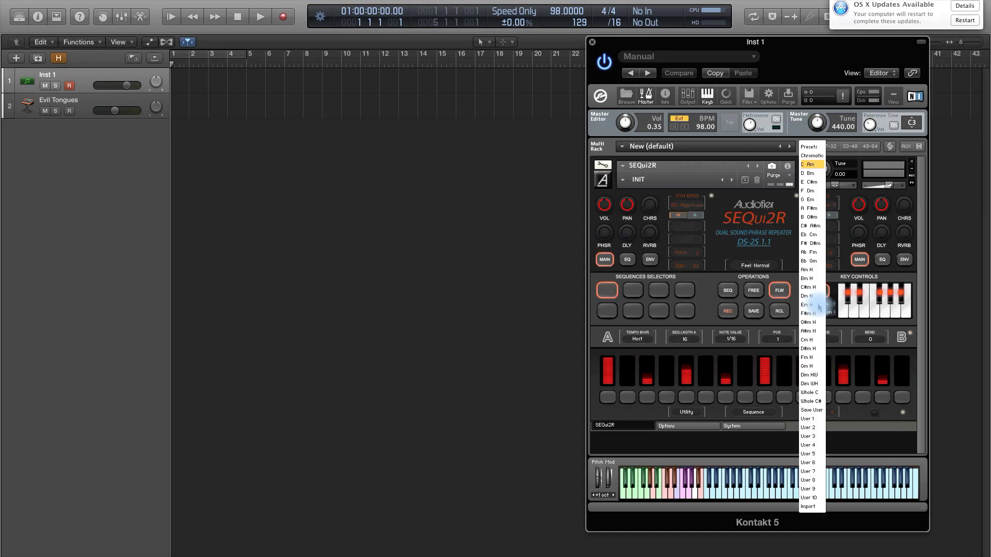
click(810, 510)
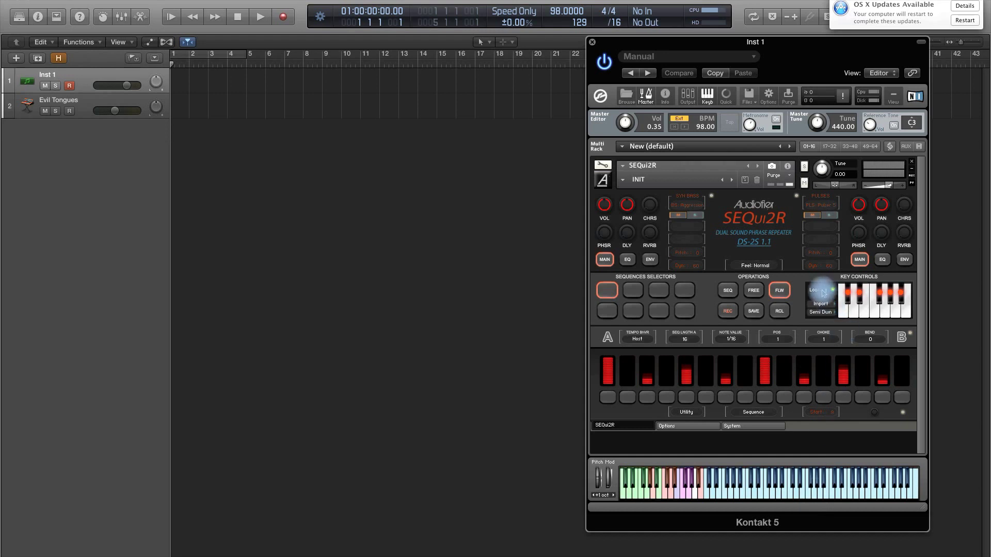
drag(819, 289, 832, 231)
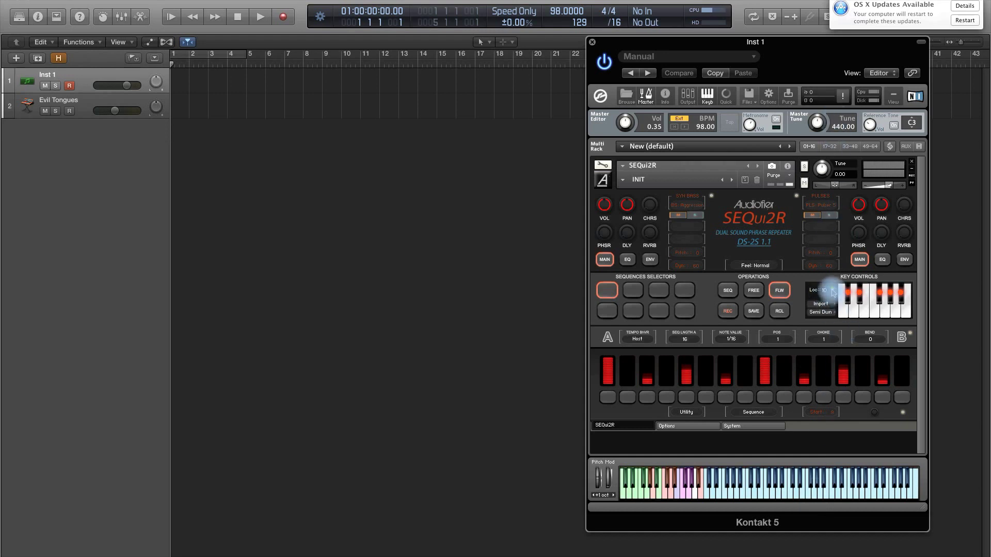
click(820, 304)
click(366, 80)
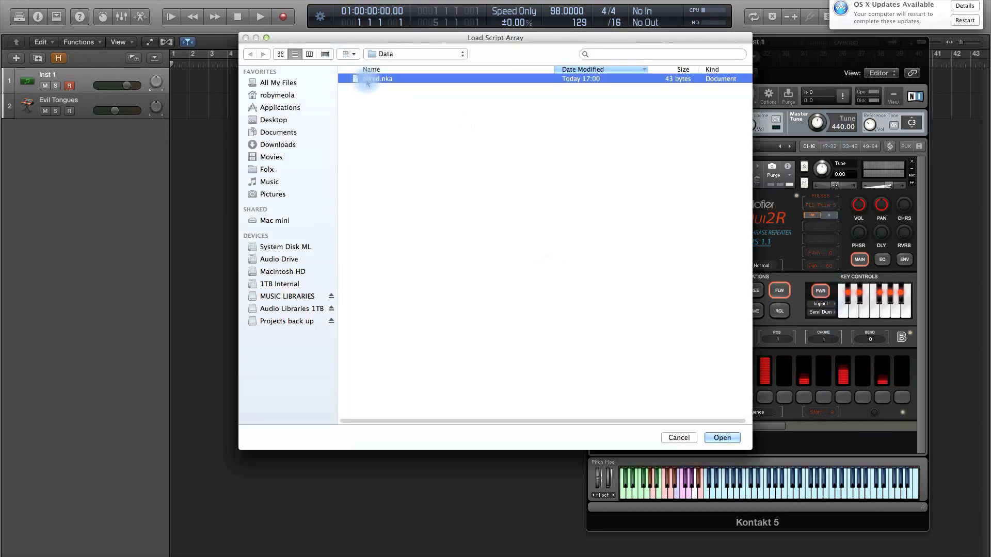
click(732, 437)
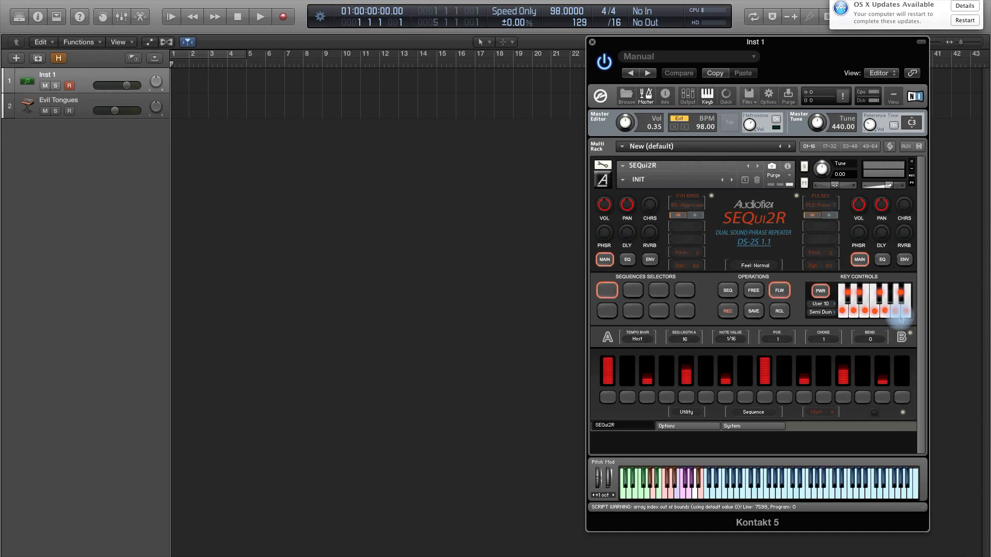
Step: Save the setup with the imported scale as a snapshot named 987 and load snapshot 4566
click(745, 180)
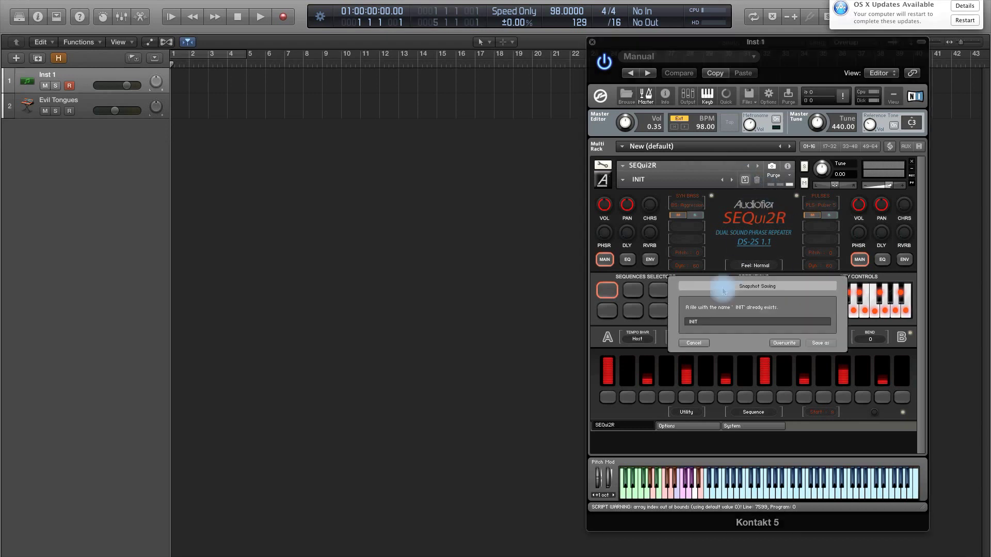
click(709, 324)
text(987)
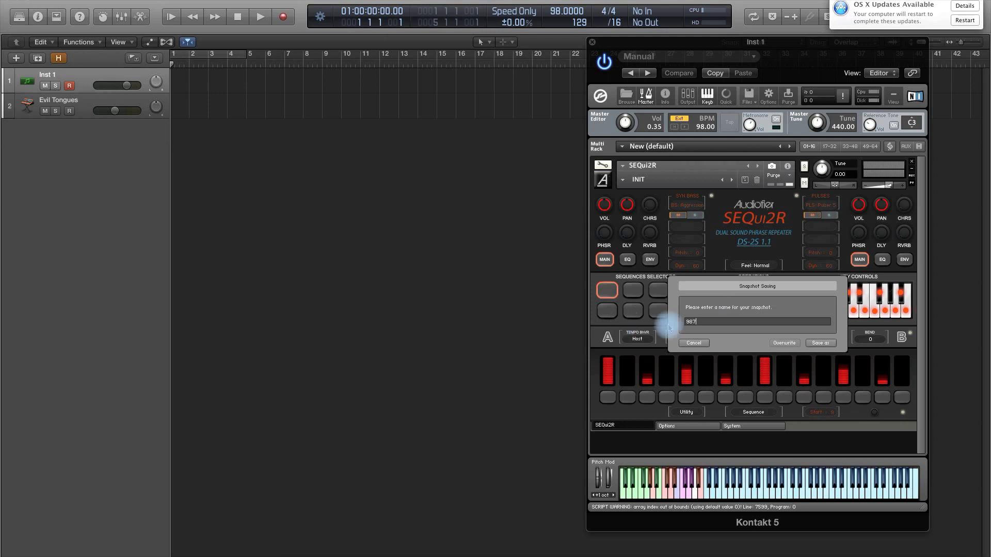
click(825, 344)
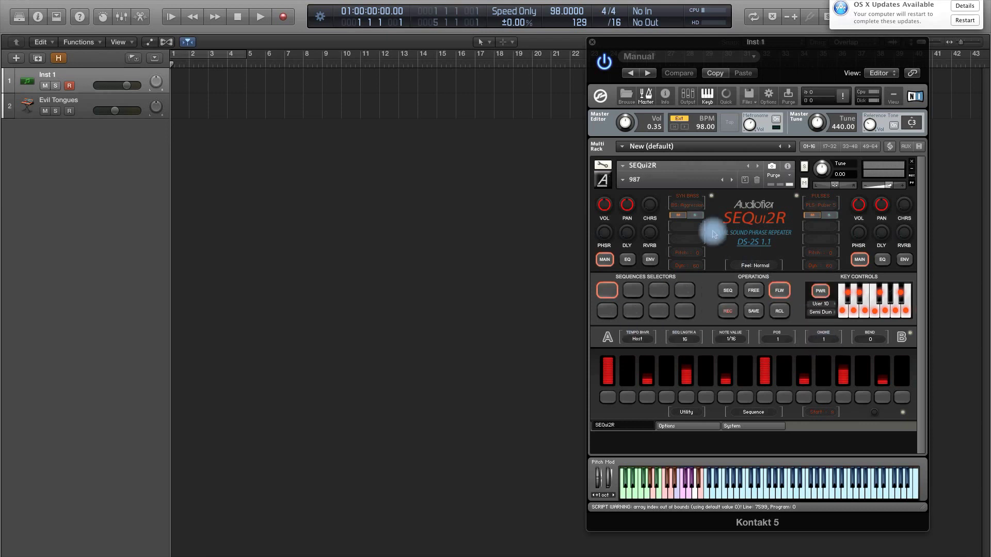
click(622, 180)
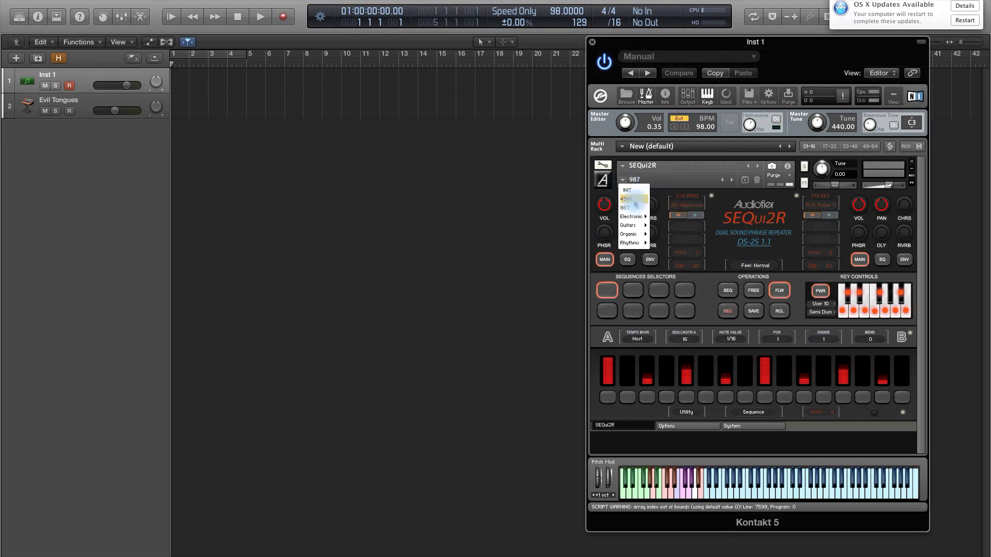
click(634, 200)
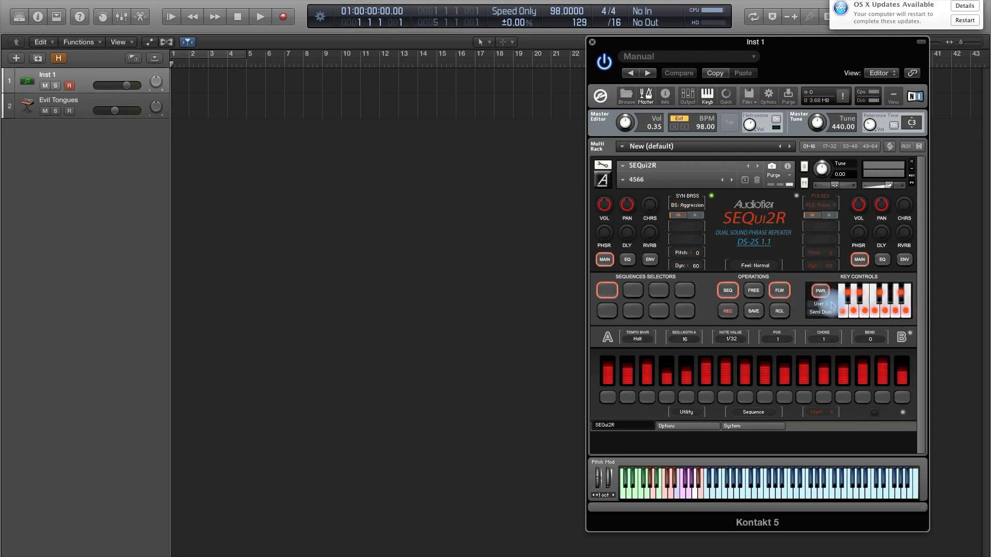
Step: Recall the User 5 scale in snapshot 4566, then load snapshot 987
click(827, 304)
click(813, 454)
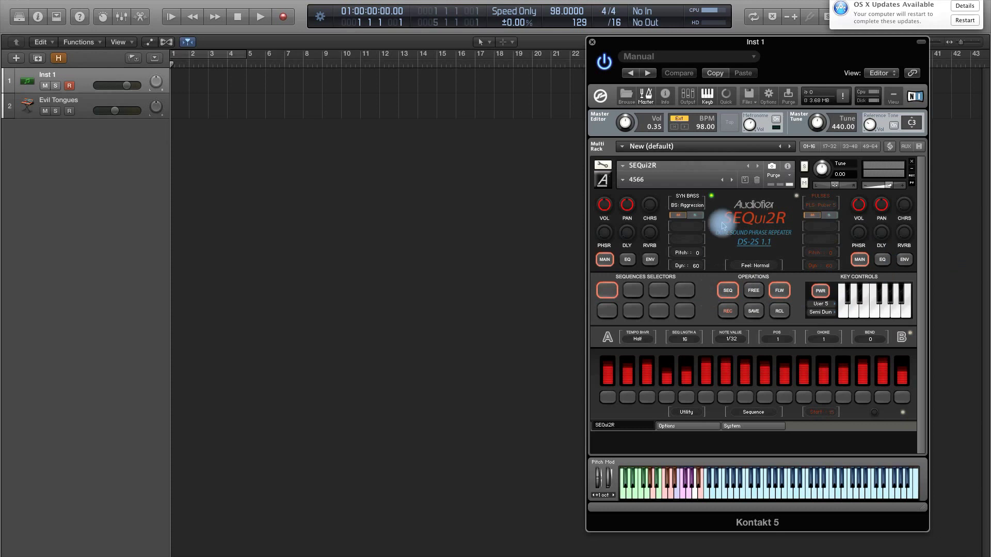
click(621, 182)
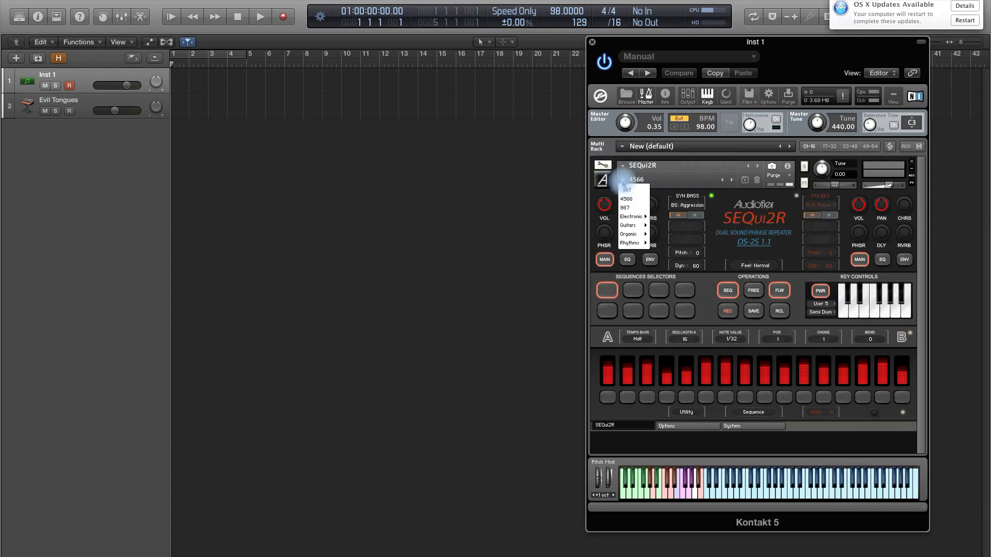
click(630, 208)
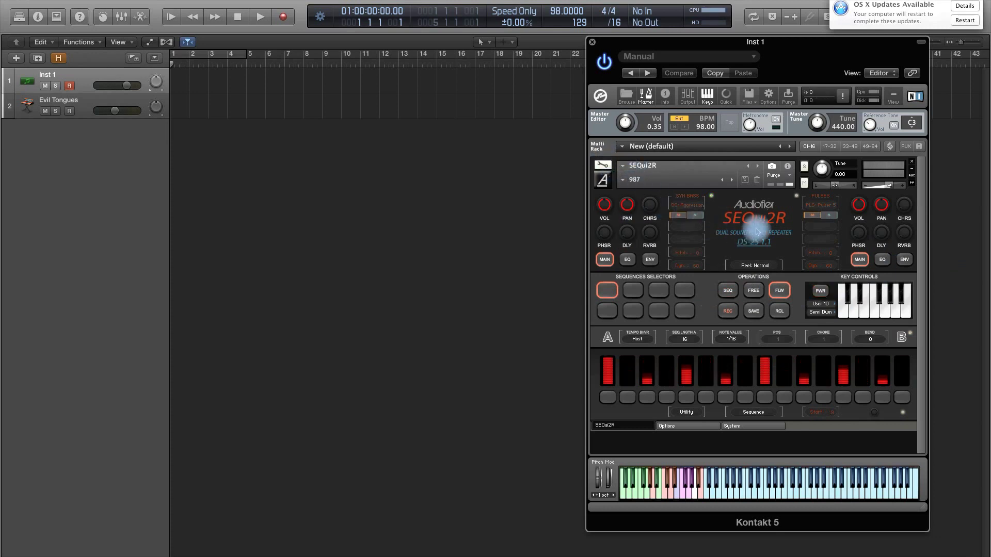
Step: Turn on the key controls in snapshot 987, try another scale and recall the User 10 scale
click(821, 292)
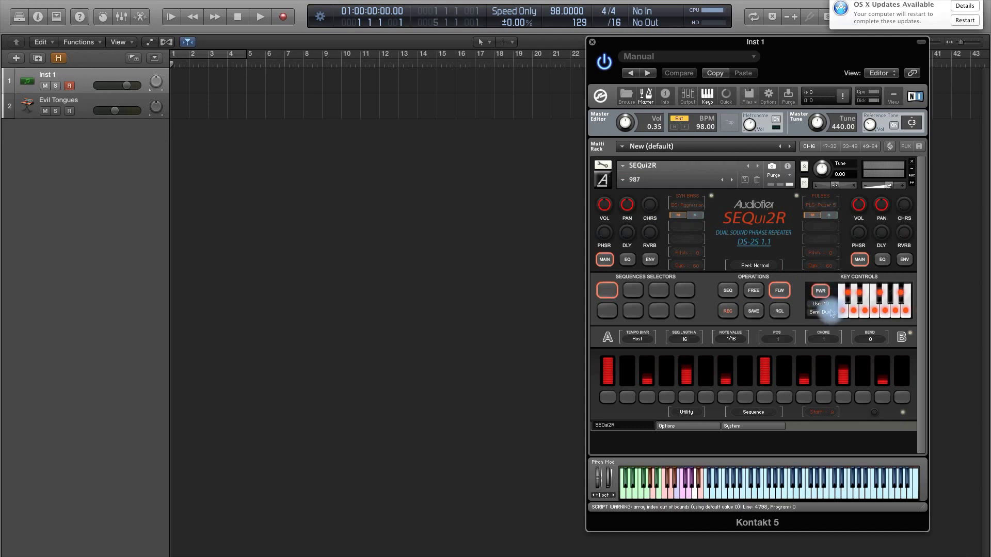
click(821, 303)
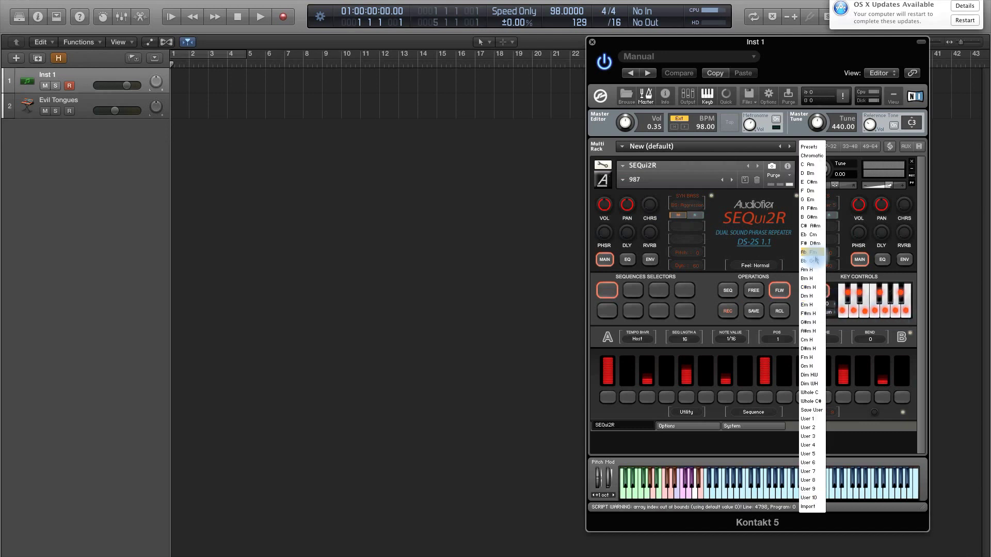
click(815, 256)
click(817, 305)
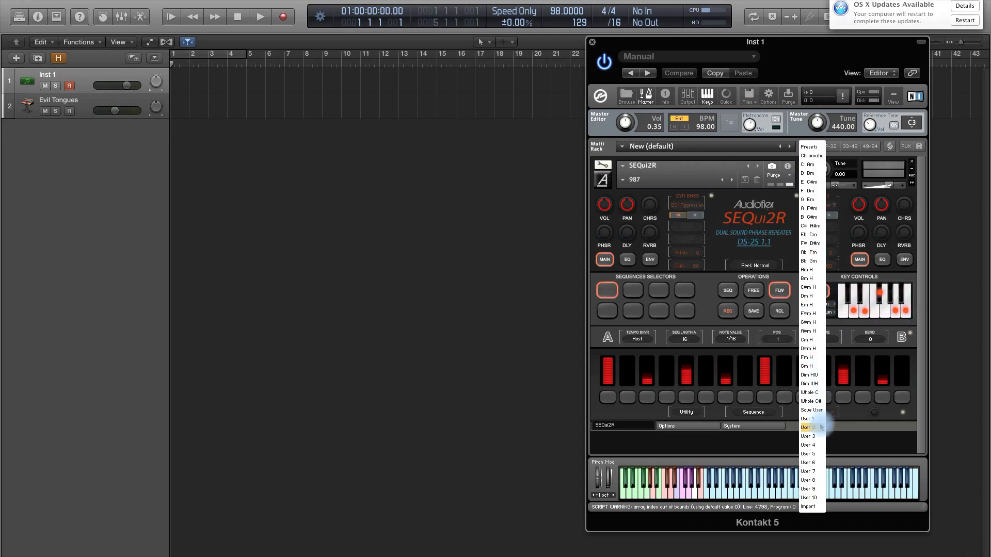
click(816, 498)
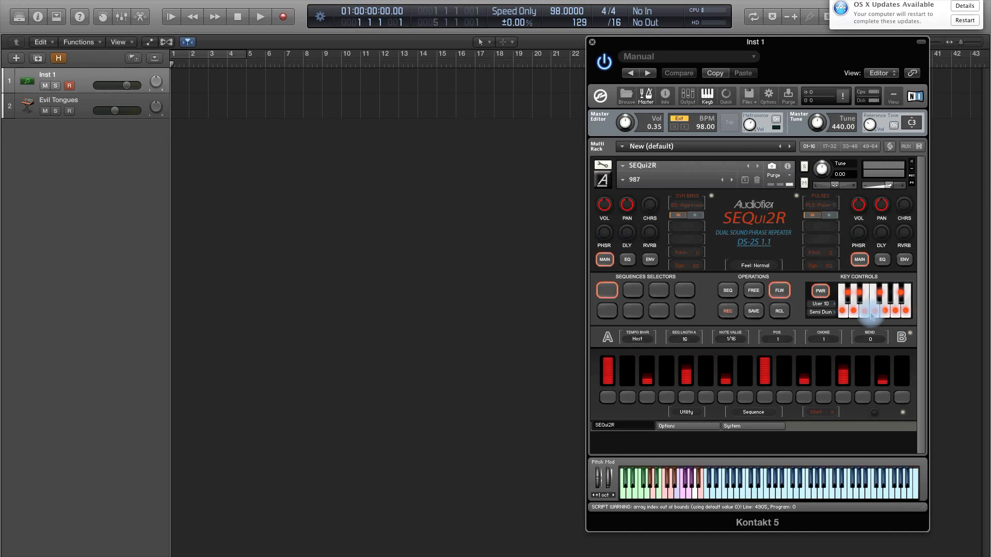
Step: Load the Filtering Pulse snapshot, then the Clean Guitar Riff snapshot with its key controls on the User 1 scale
click(623, 179)
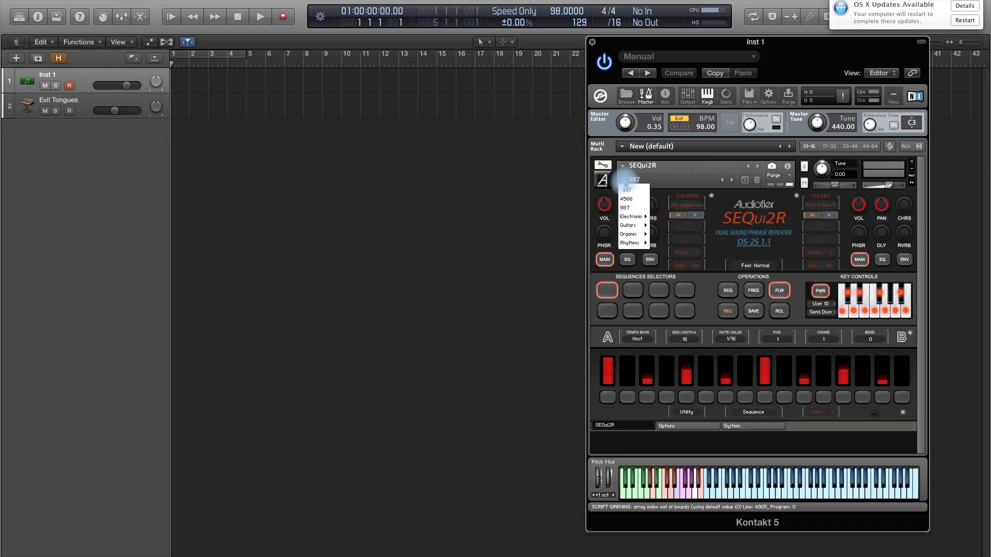
mouse_move(628, 225)
click(670, 230)
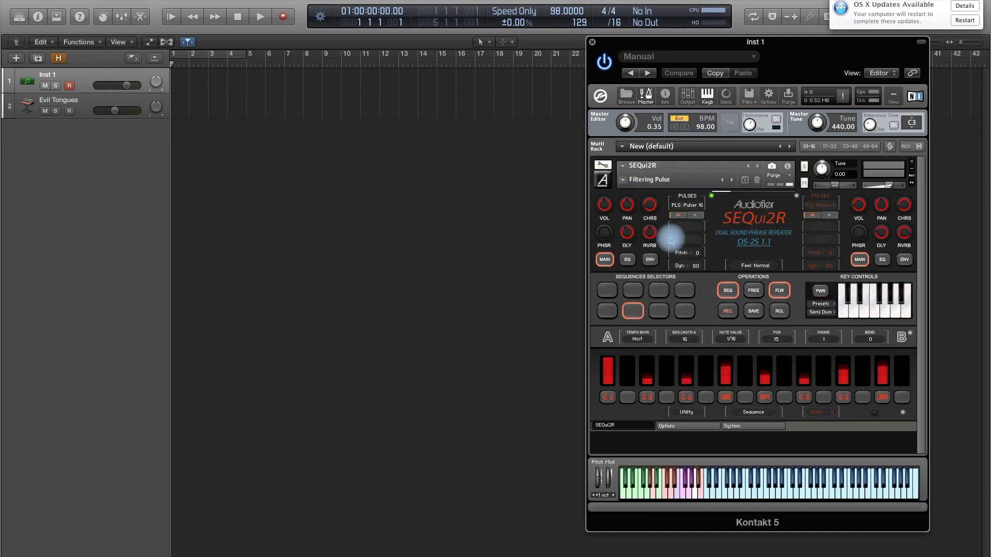
click(828, 307)
click(814, 413)
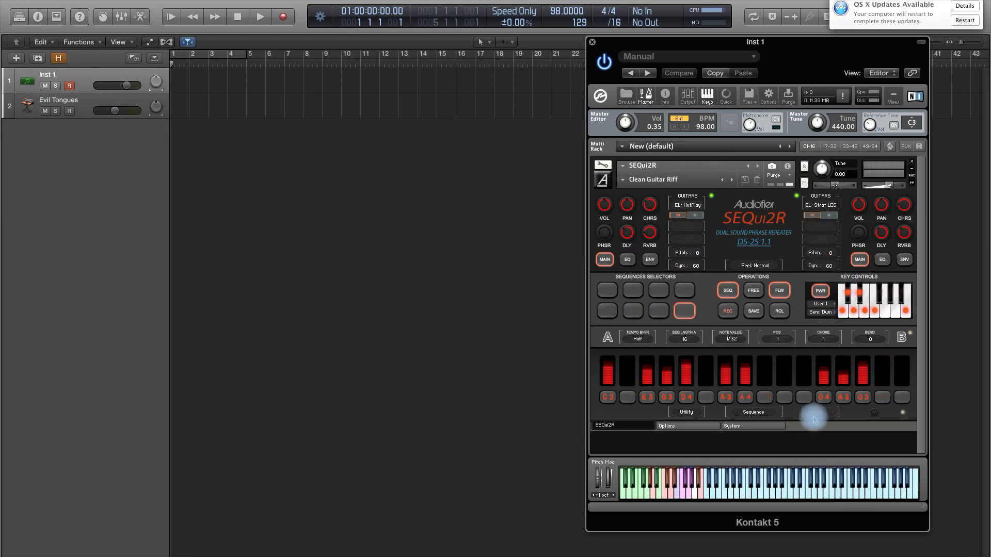
Step: Recall the User 10 scale in the Clean Guitar Riff snapshot
click(858, 295)
click(819, 303)
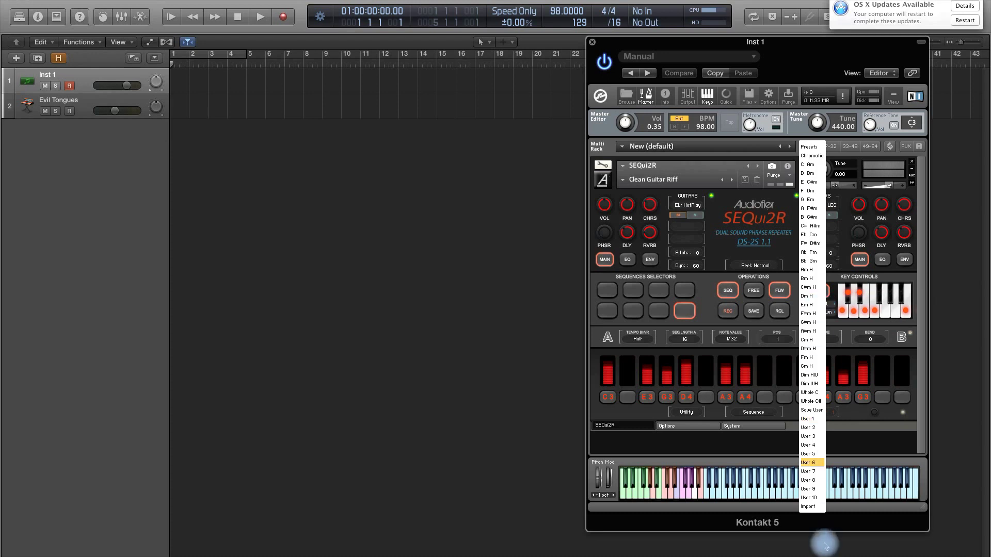
click(810, 498)
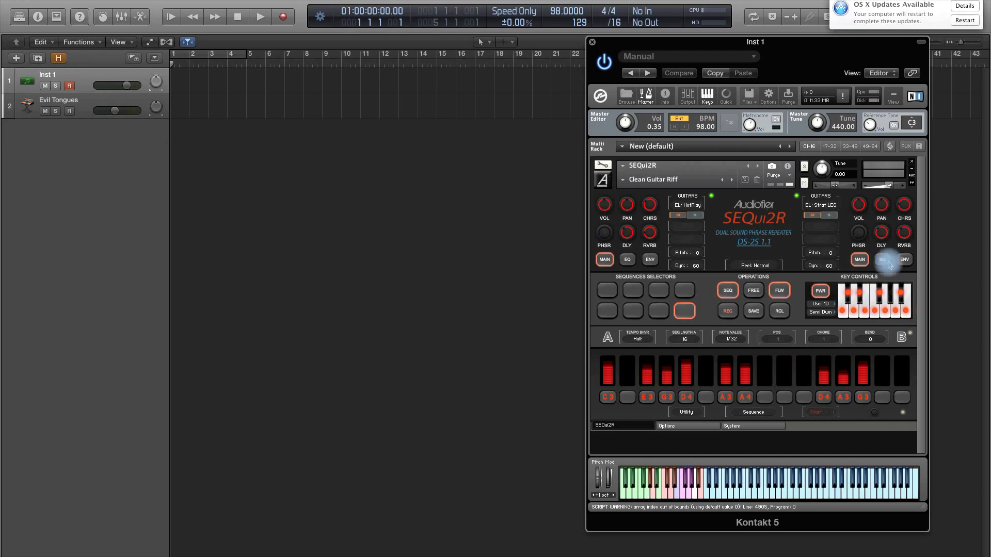
Step: Remove the SEQui2R instrument without saving changes and reload SEQui2R.nki from the recent files
click(911, 161)
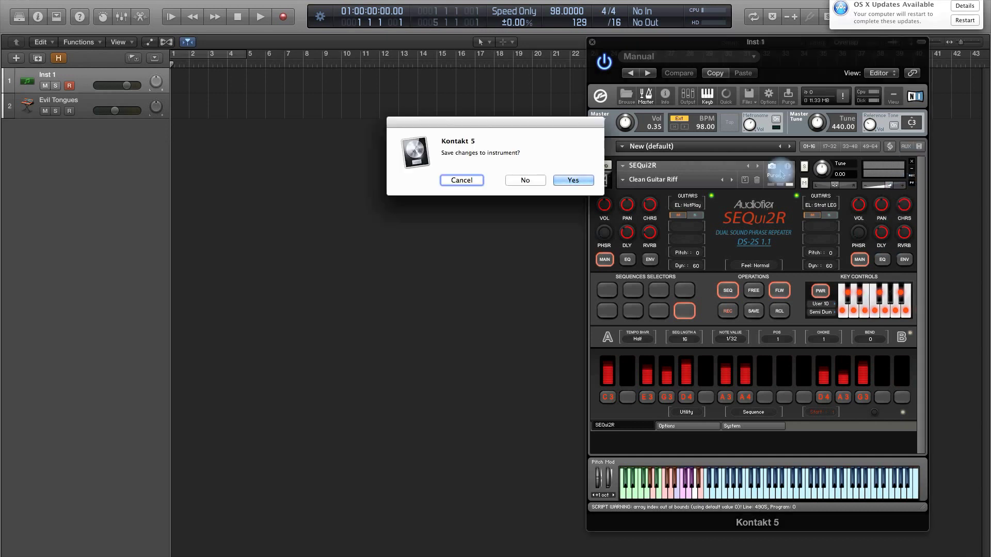
click(515, 181)
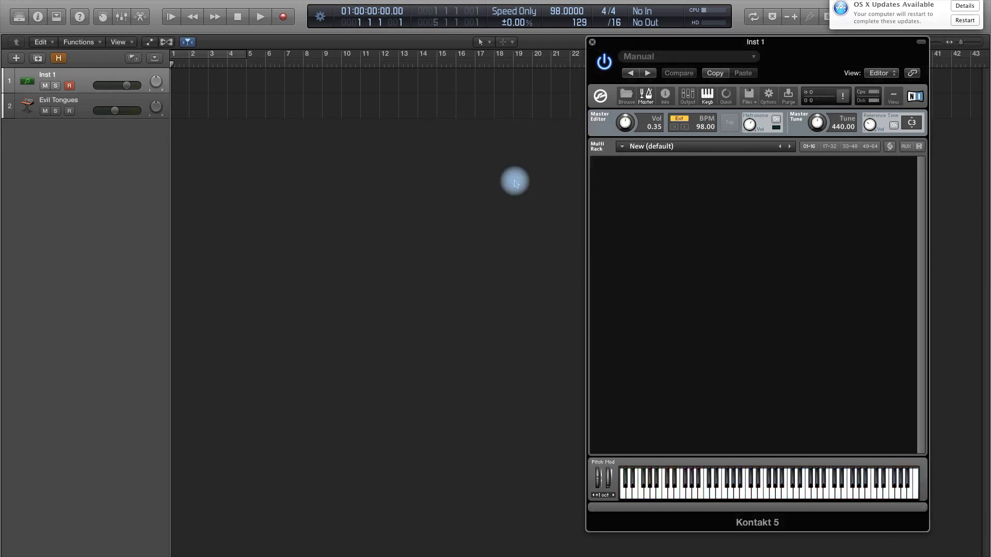
click(748, 96)
mouse_move(792, 138)
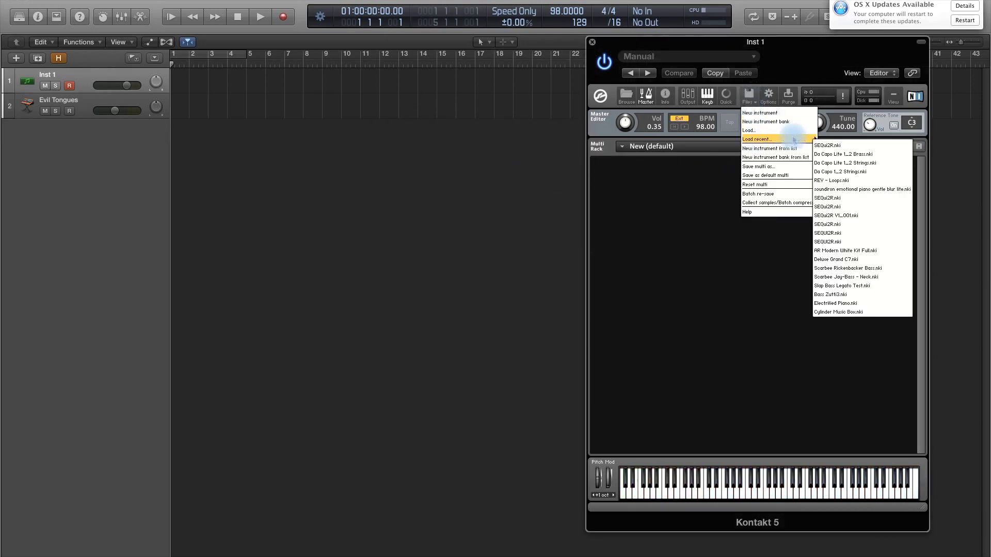
click(828, 146)
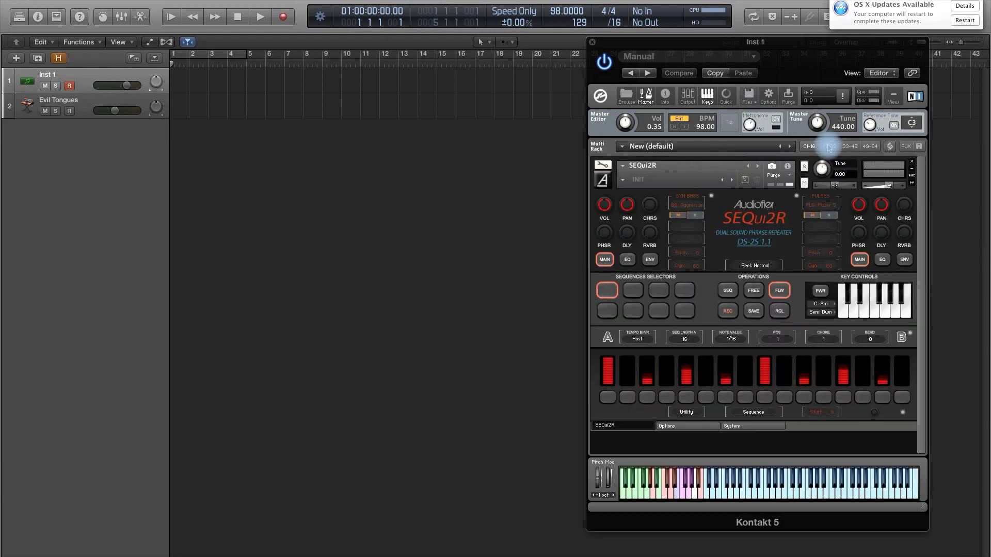
Step: Load snapshot 4566 to check its stored scale, then load the Filmic Guitars snapshot
click(623, 180)
click(632, 199)
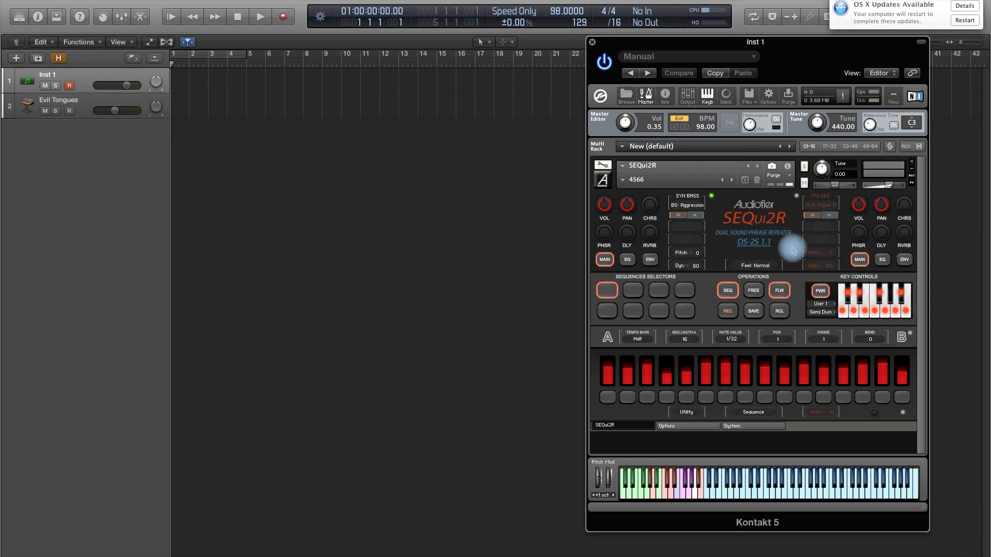
click(633, 180)
mouse_move(628, 233)
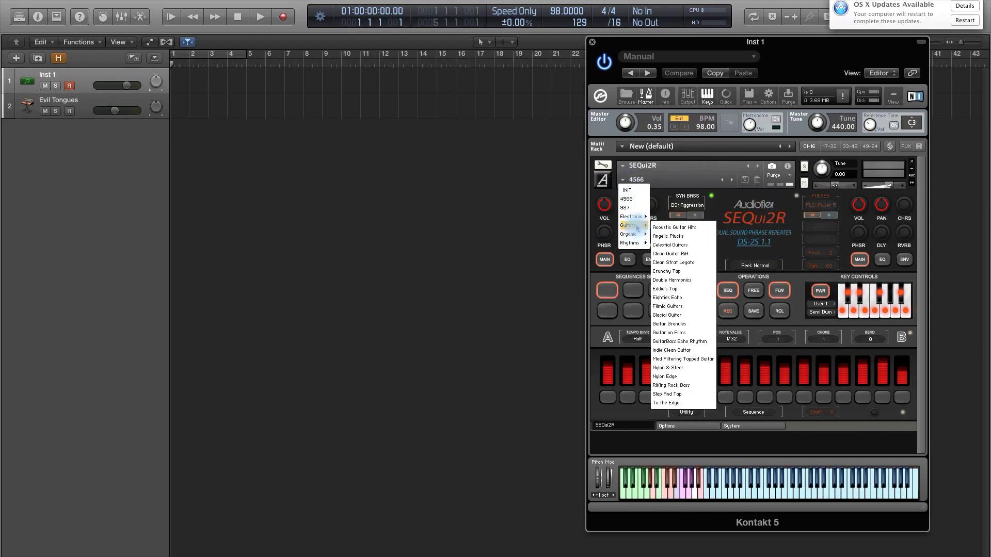
click(694, 309)
click(867, 290)
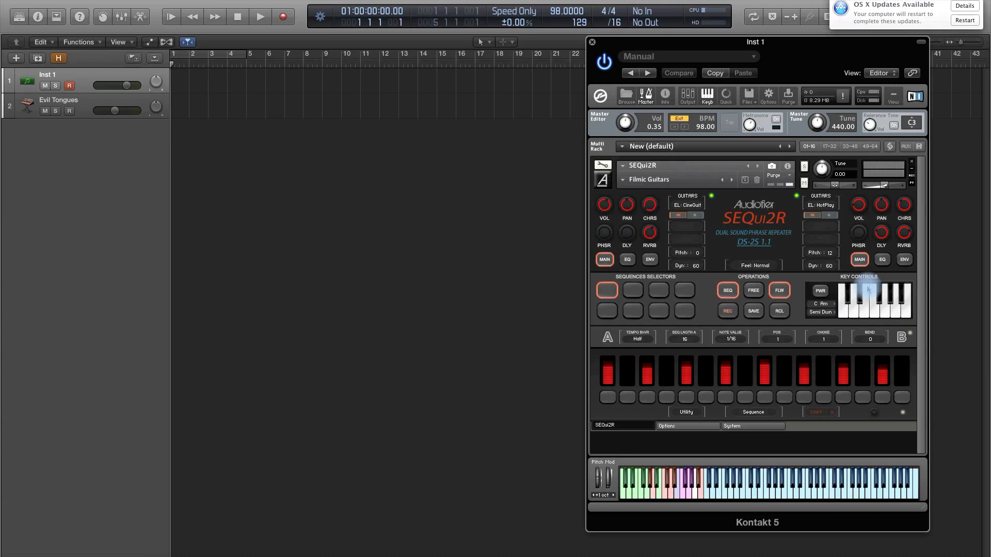
click(868, 290)
click(868, 291)
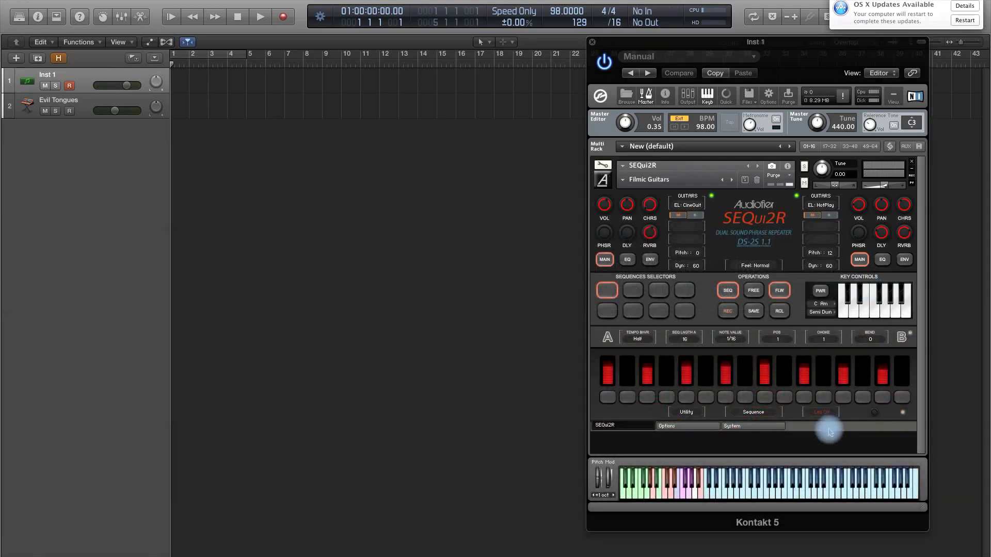
Step: Lower the Step Filter Reso value in the global options to 22
click(683, 430)
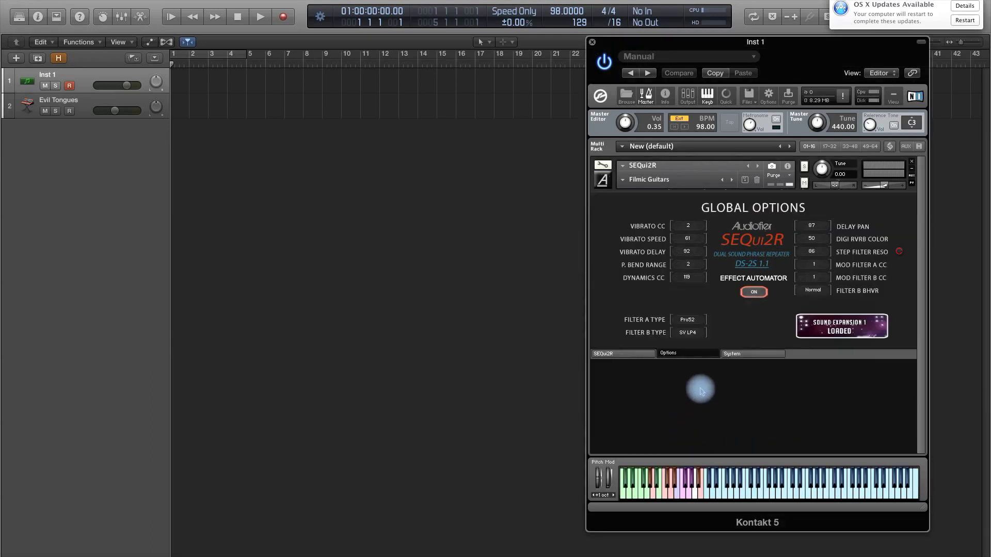
drag(892, 251, 888, 260)
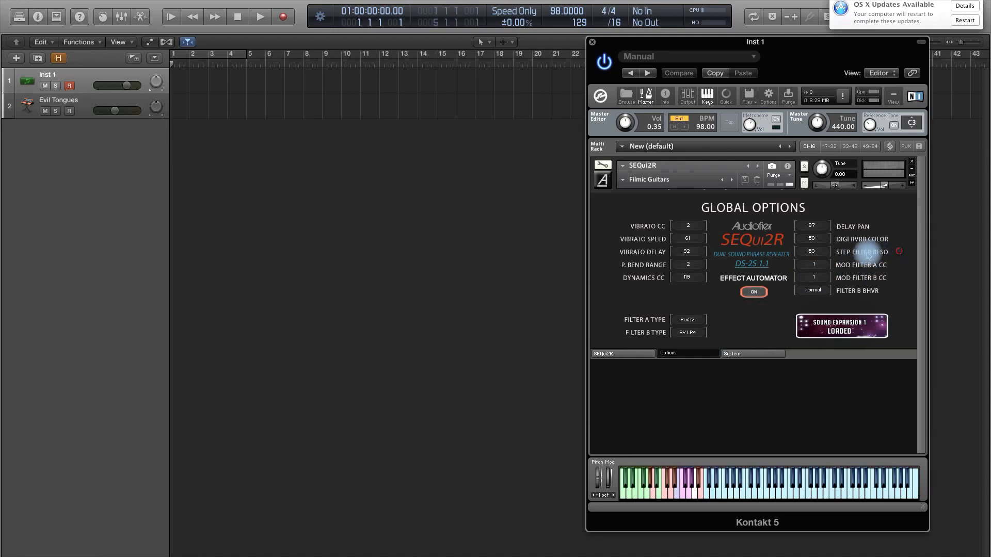
drag(898, 252, 891, 281)
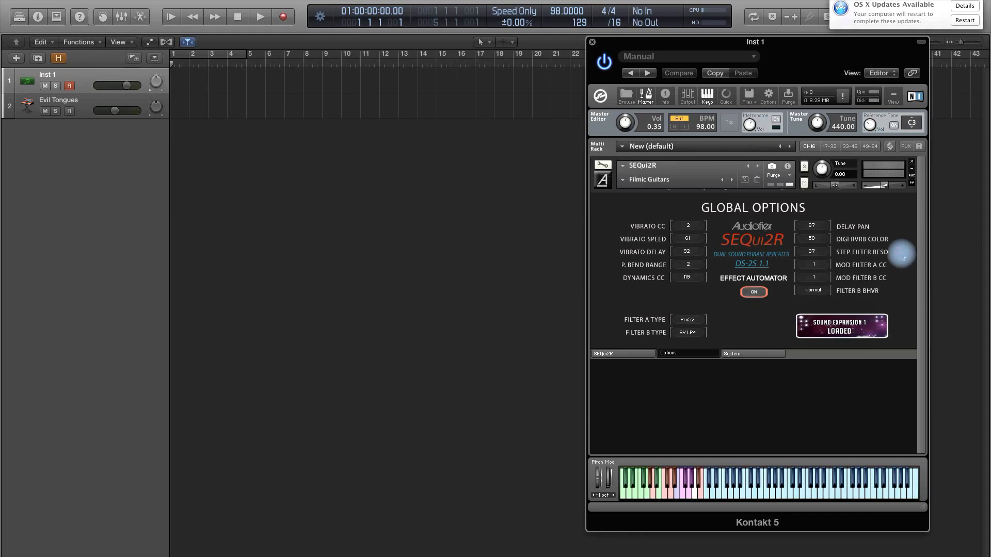
mouse_move(901, 251)
mouse_down()
mouse_move(910, 236)
mouse_move(903, 257)
mouse_move(901, 246)
mouse_up()
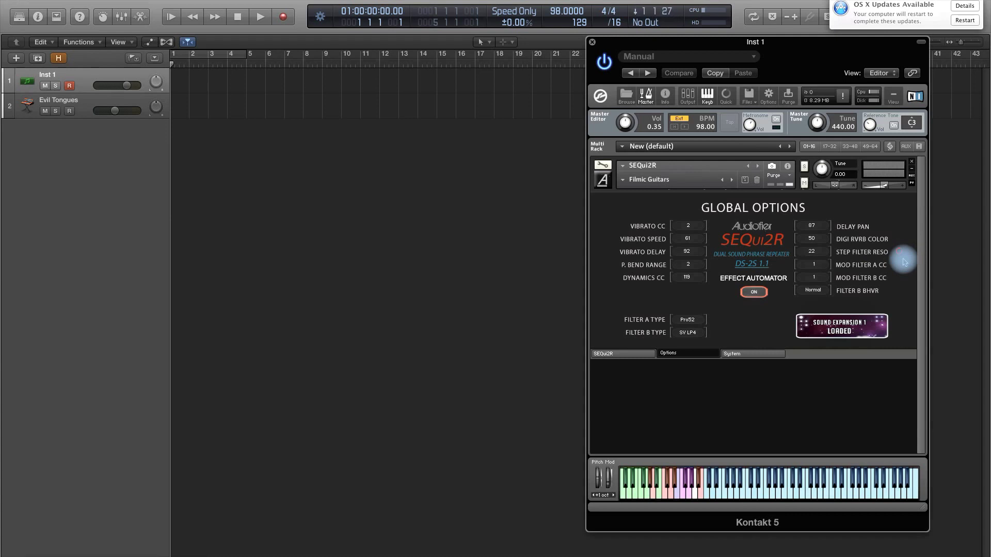
Step: Activate group A's filter step sequence in the main view and draw lowered levels from the second step to the last
click(619, 354)
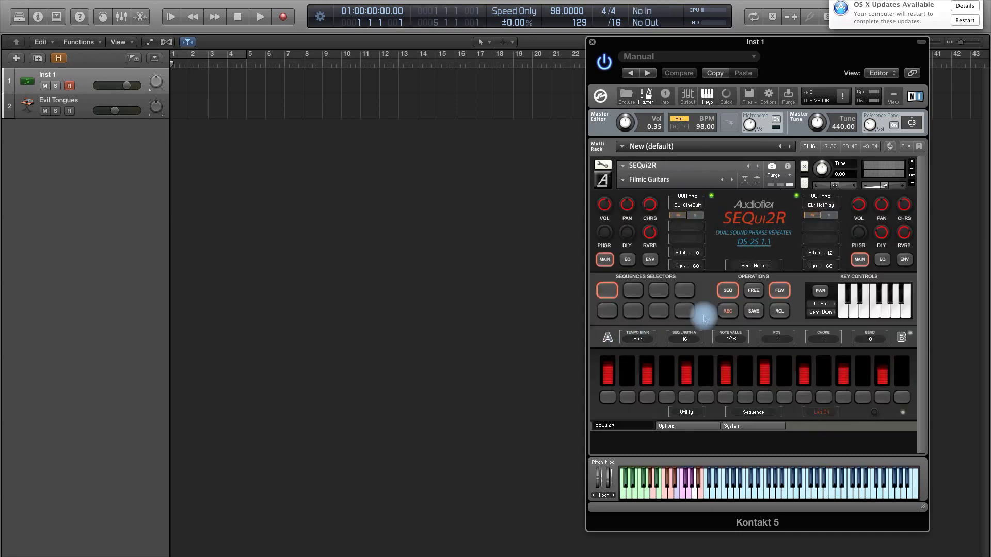
click(607, 337)
click(726, 333)
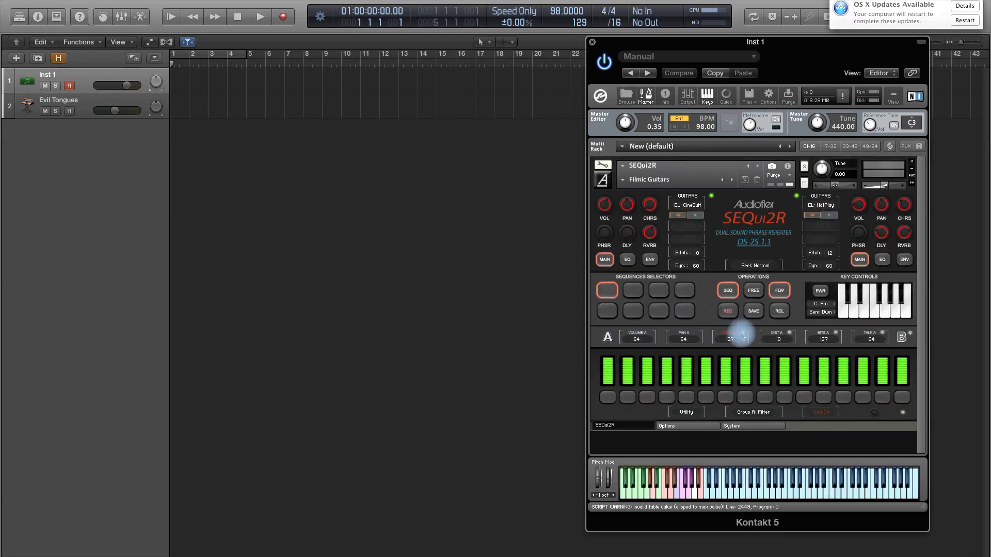
click(903, 412)
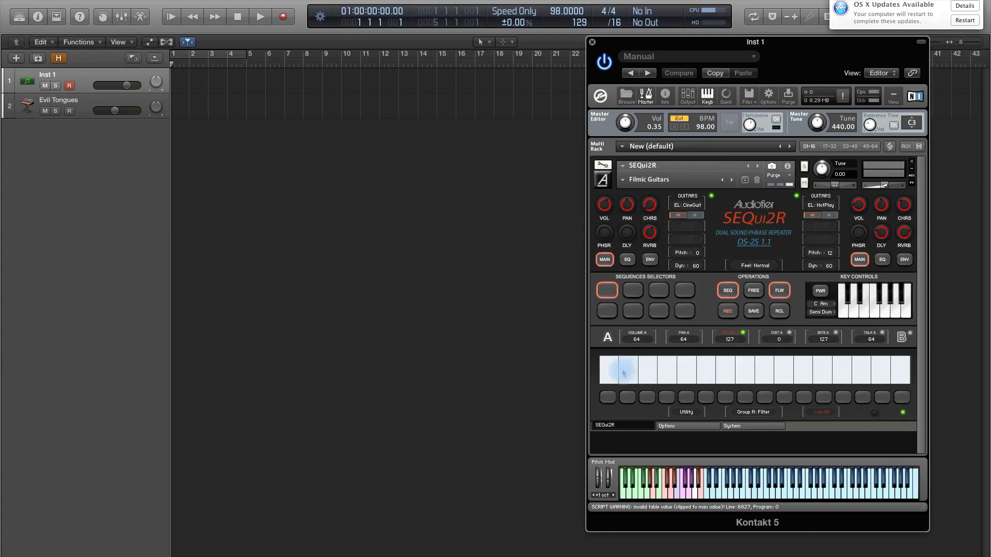
drag(622, 372, 909, 372)
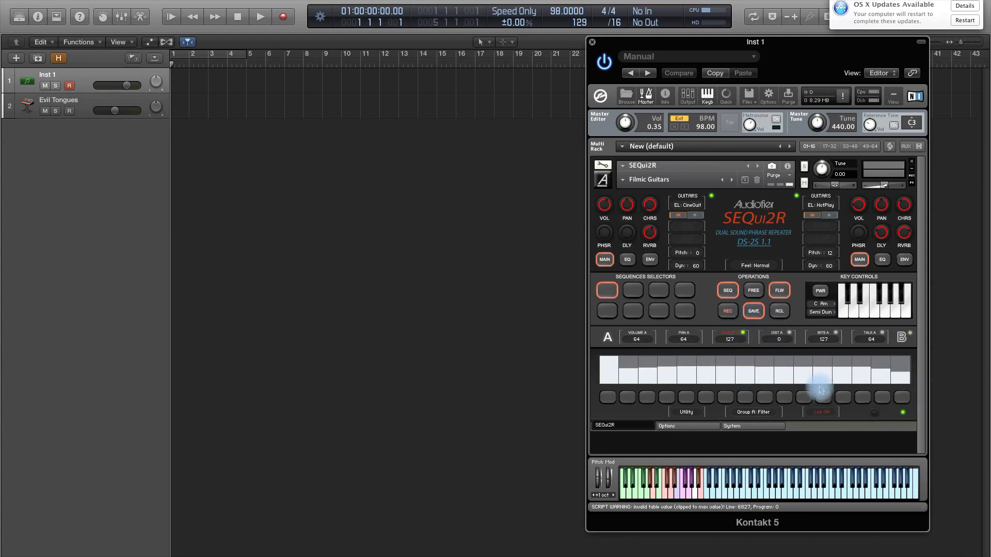
Step: Review the filter settings in the global options, return to the main view and open the System settings
click(692, 426)
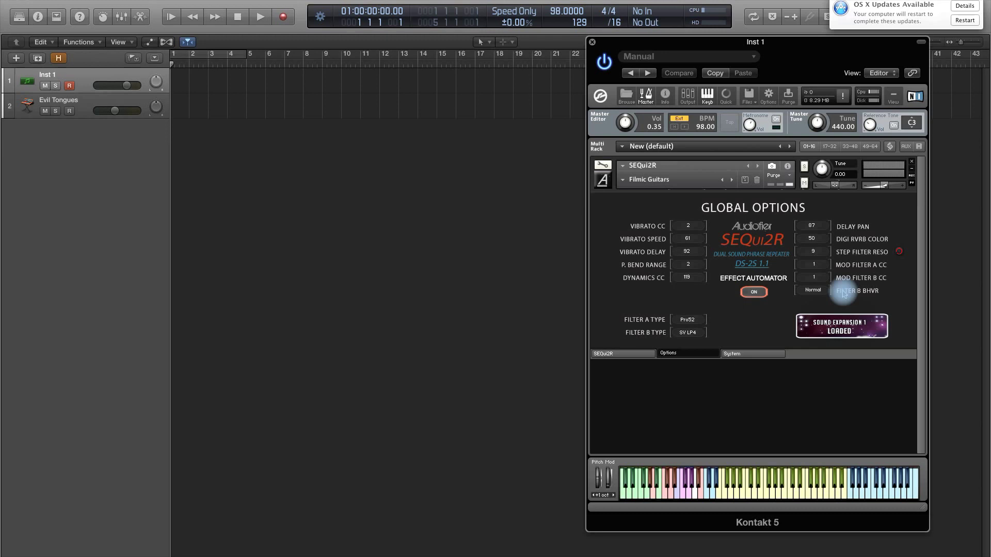
click(609, 352)
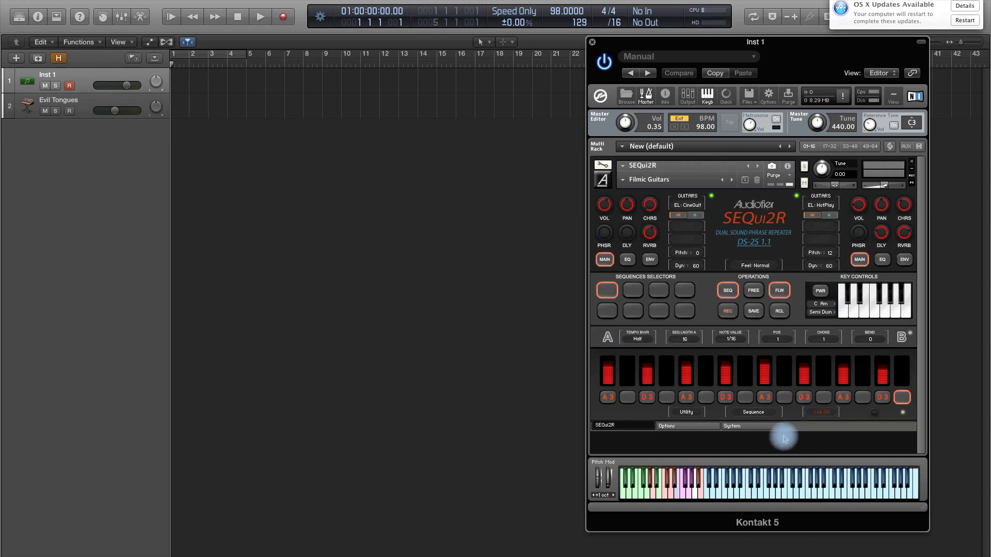
click(759, 426)
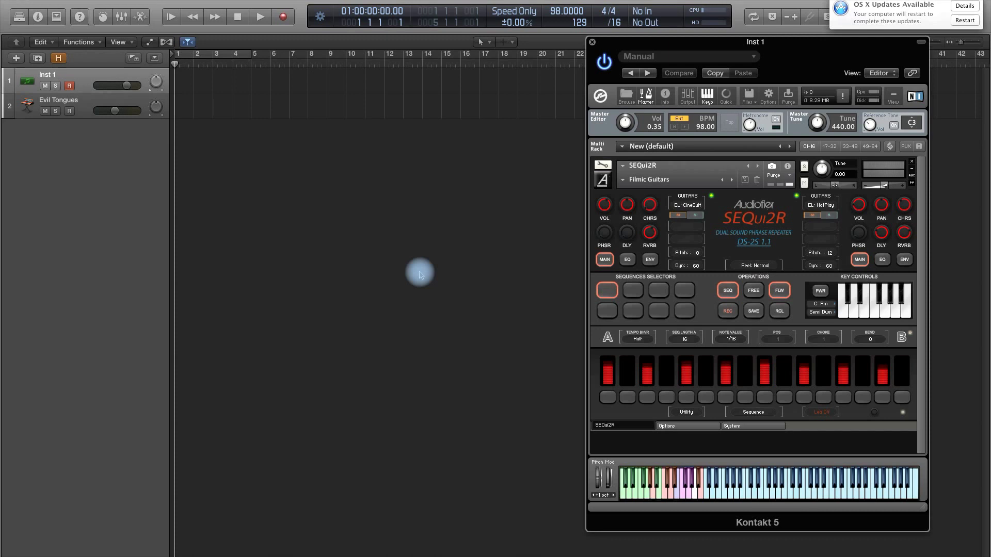
Step: Record a MIDI performance about nine bars long on the Inst 1 track, then enable MIDI drag-and-drop capture in SEQui2R's System settings
key(space)
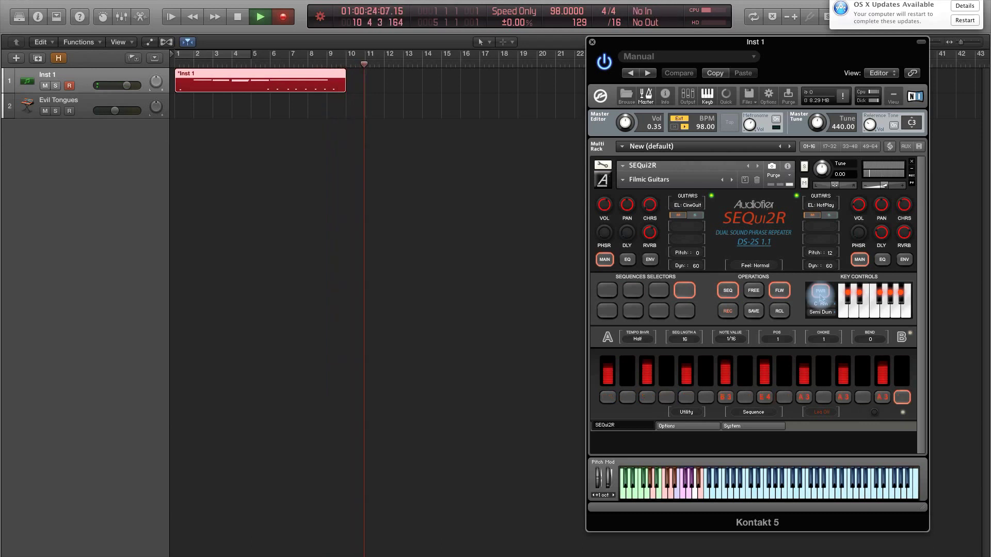
key(space)
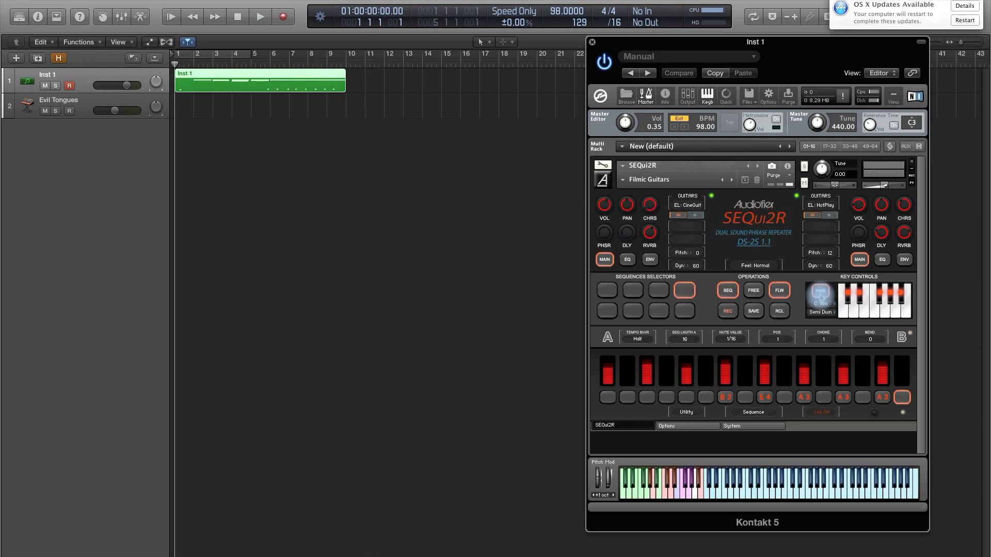
click(740, 427)
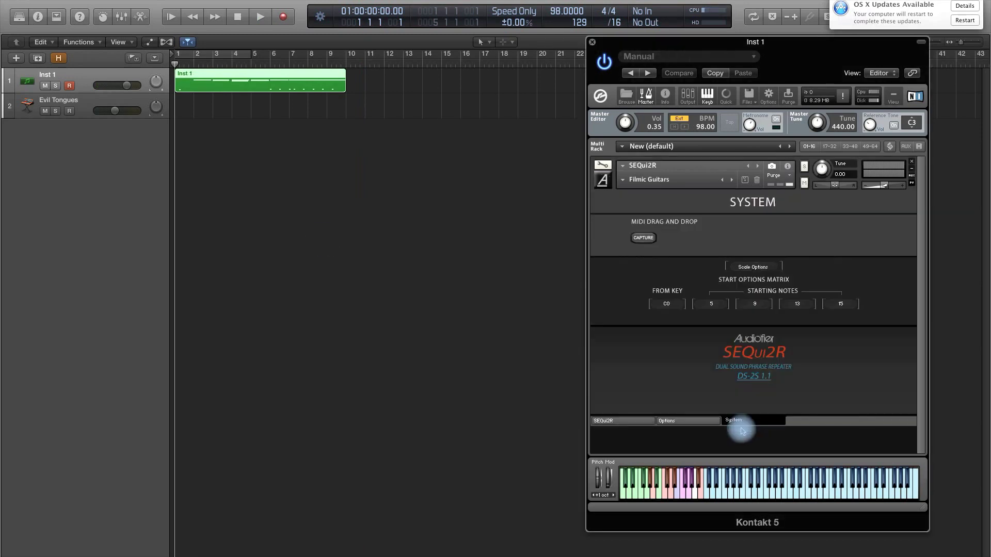
click(643, 238)
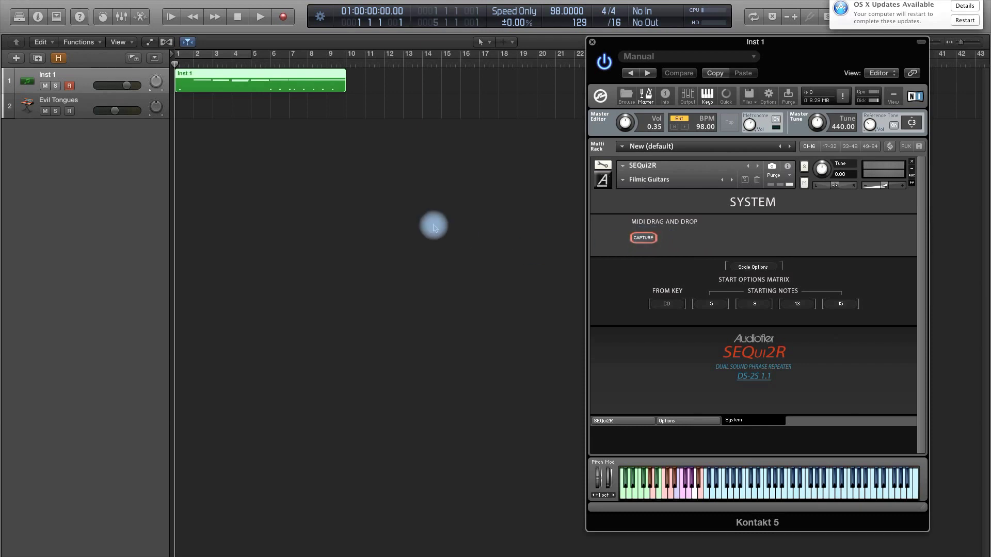
Step: Play the Inst 1 region through with capture enabled, end the capture, and place the captured MIDI on the Evil Tongues track at bar 16
key(space)
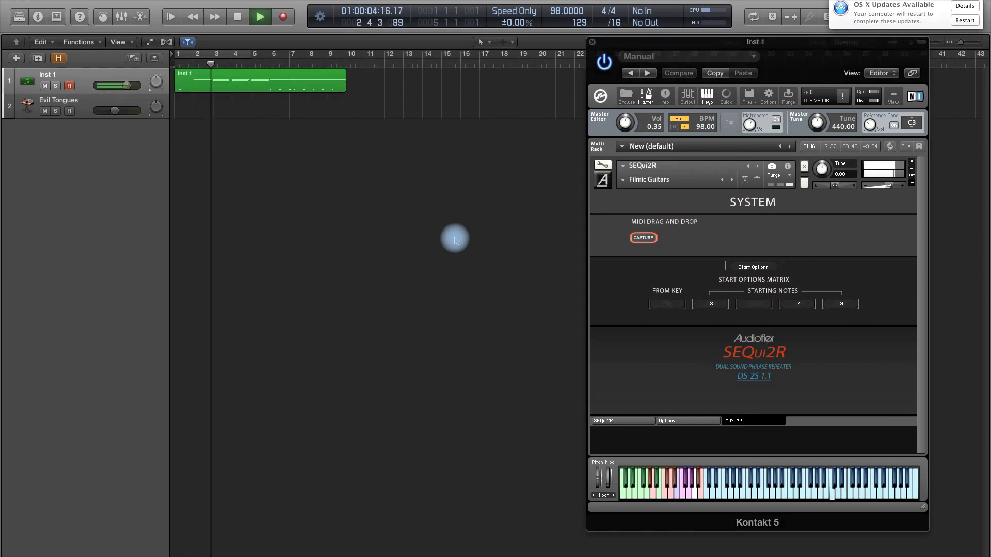
click(891, 188)
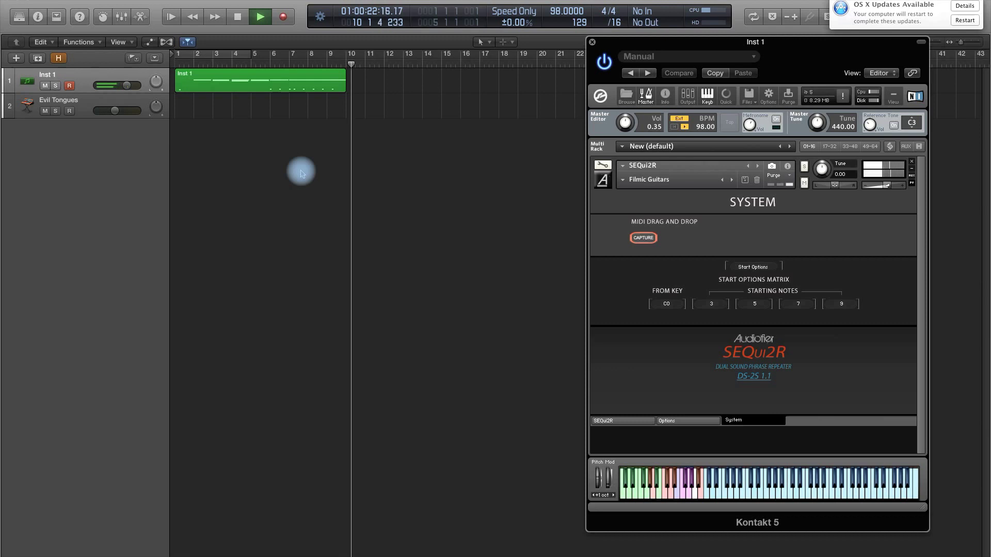
key(space)
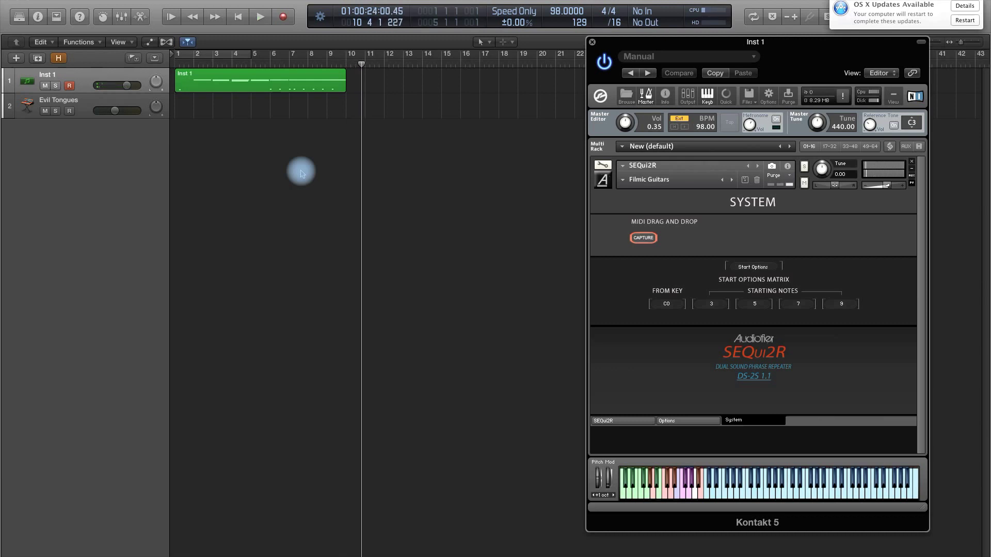
click(643, 239)
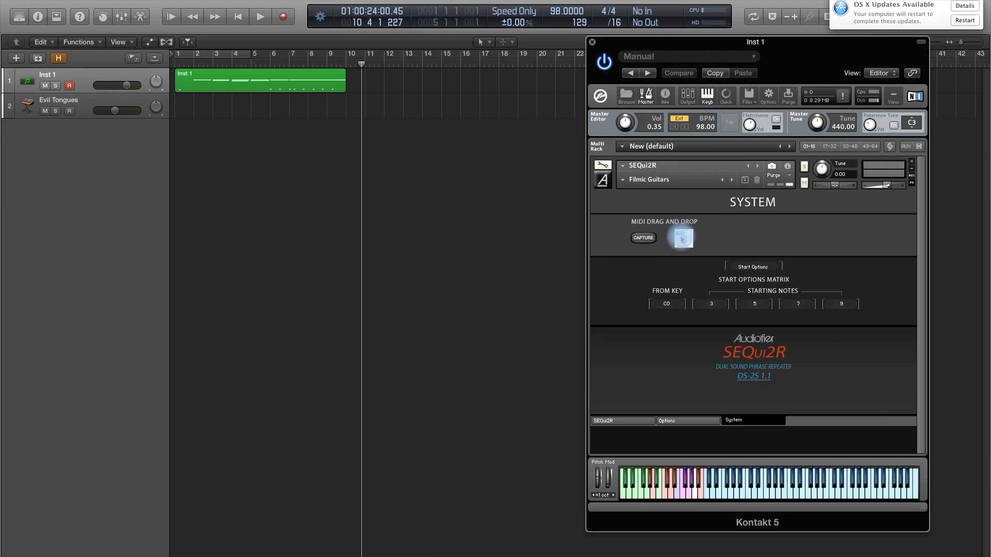
drag(683, 237, 477, 111)
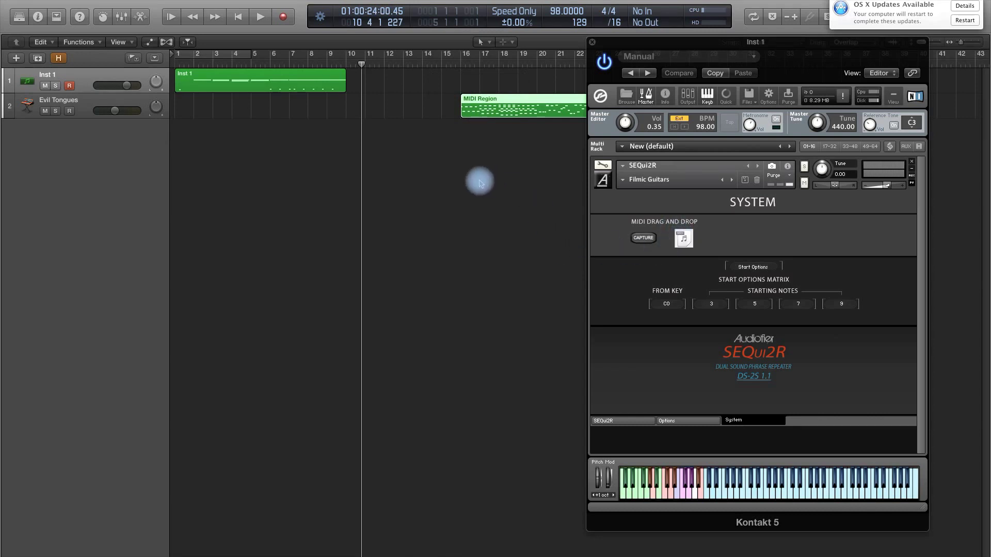
Step: Examine all the notes of the captured MIDI region in the Piano Roll, from bar 16 to bar 24, and close the editor
drag(479, 180, 506, 110)
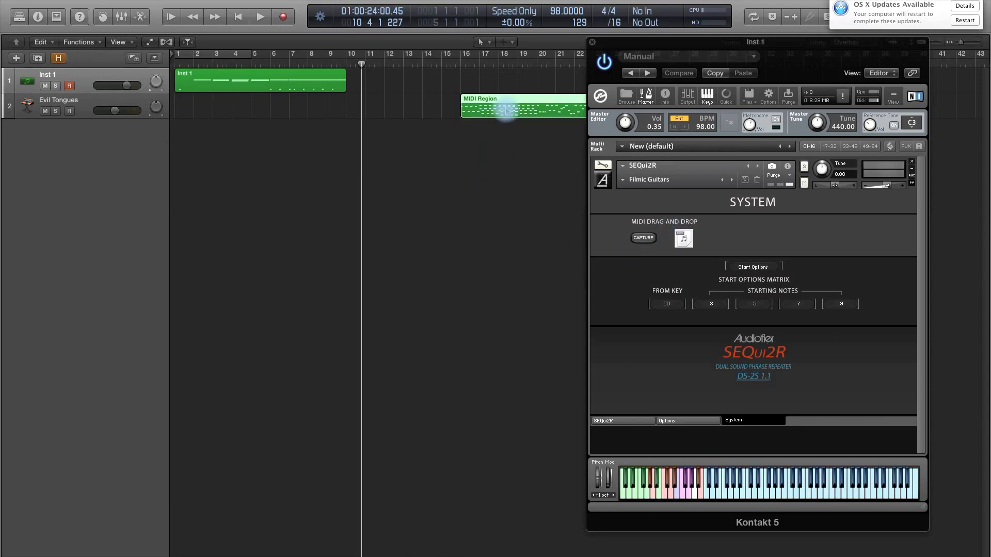
double_click(506, 110)
drag(471, 402, 481, 187)
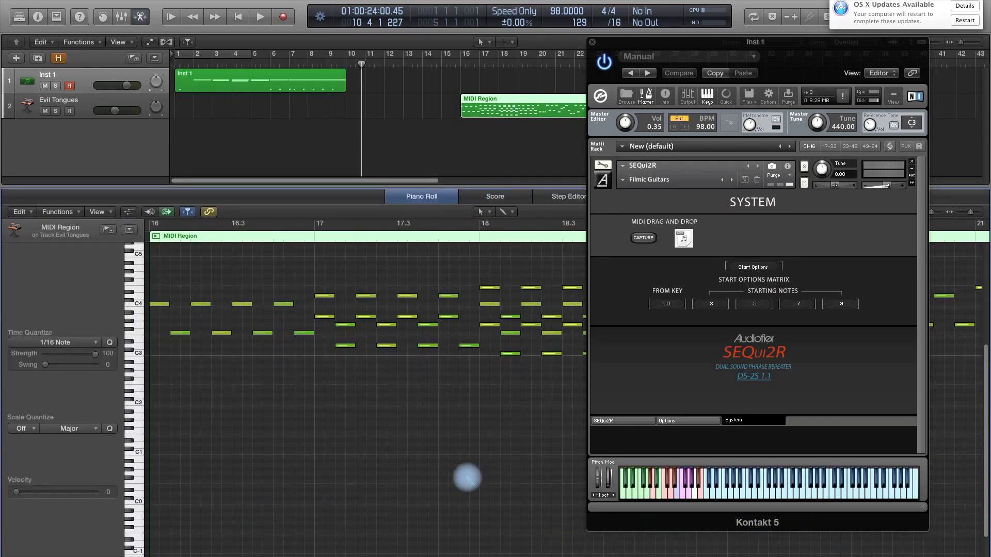
key(super+Left)
key(super+Left)
key(super+Left)
key(super+Left)
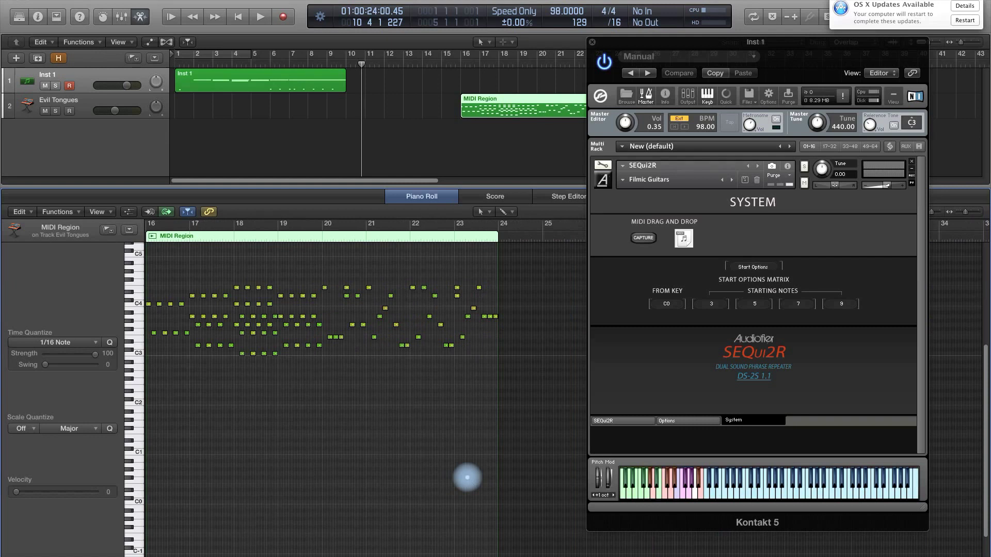
click(436, 199)
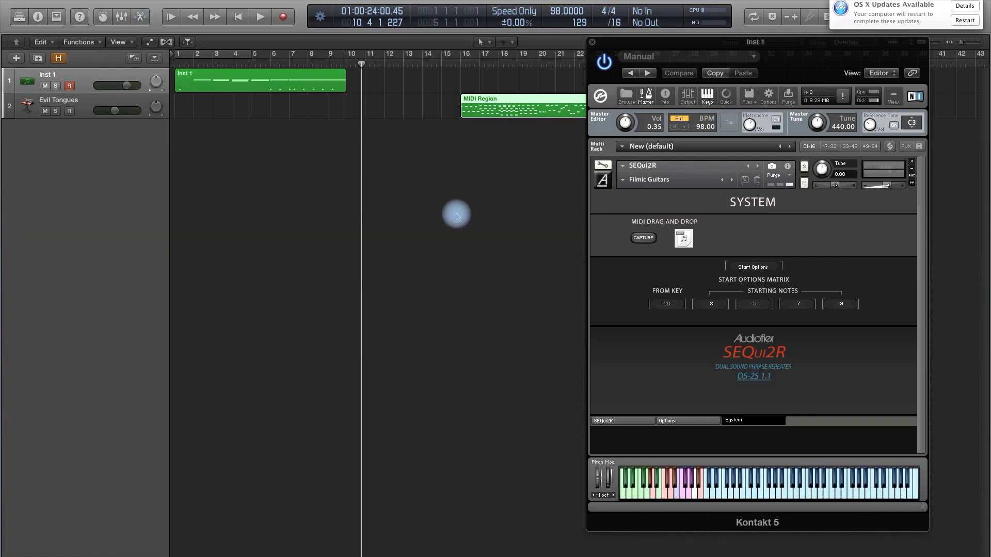
Step: Select the Evil Tongues track, inspect its Retro Synth channel strip, and lower the track volume slightly
click(89, 100)
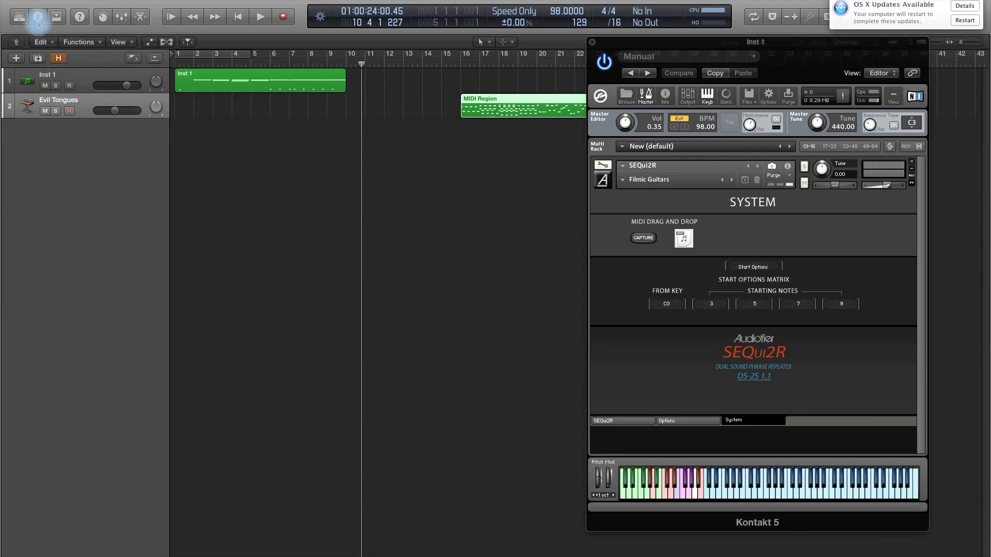
key(i)
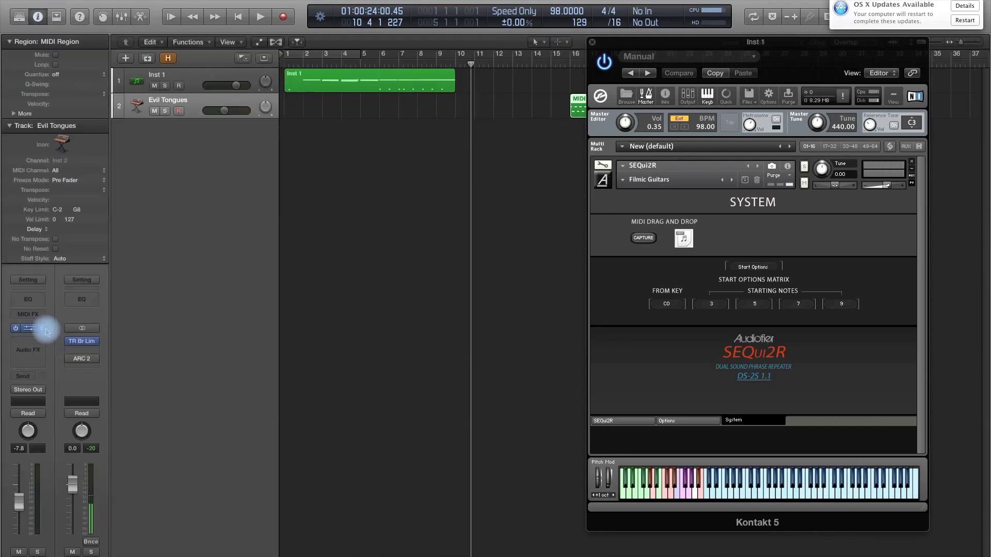
click(46, 332)
click(365, 76)
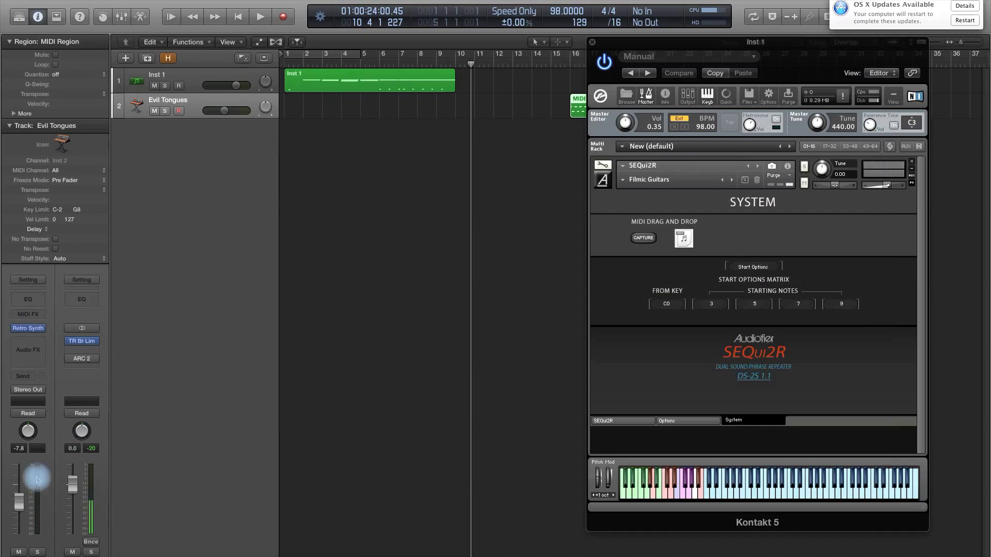
click(38, 18)
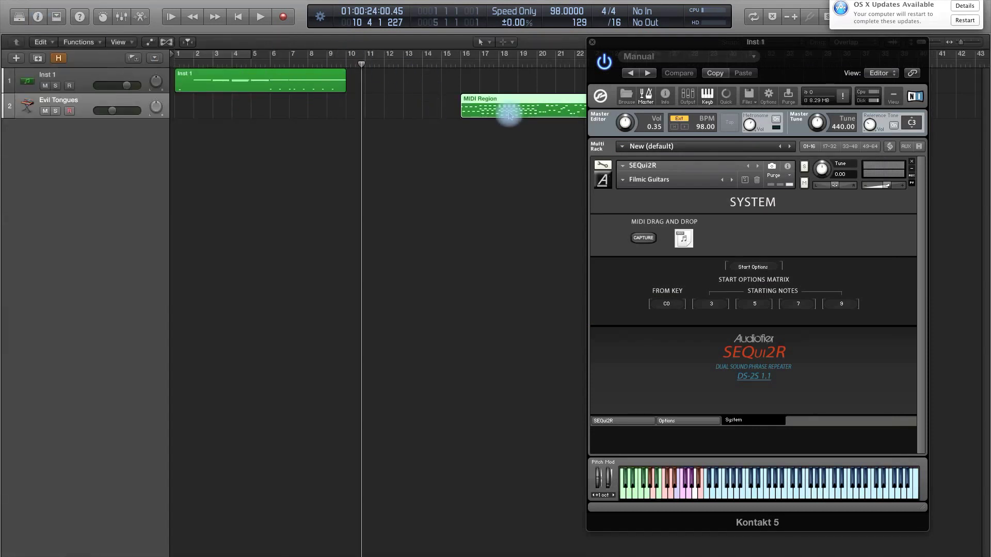
Step: Play the captured MIDI region on the Evil Tongues track from bar 16 and follow its notes in the Piano Roll
key(shift+Return)
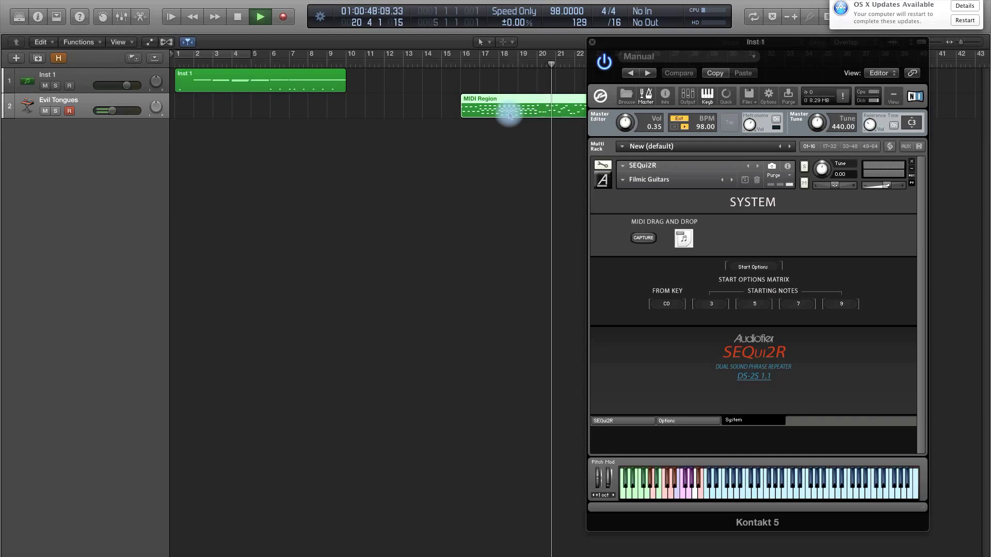
double_click(508, 115)
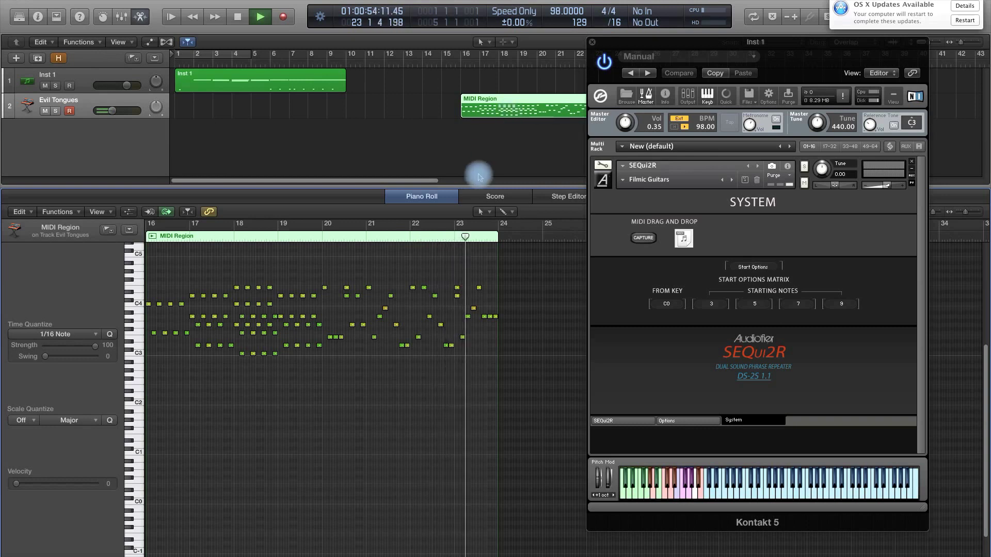
click(427, 197)
key(space)
Step: Move the captured MIDI region to bar 2 on the Evil Tongues track and balance both tracks' volumes while playing them together
drag(487, 107, 220, 116)
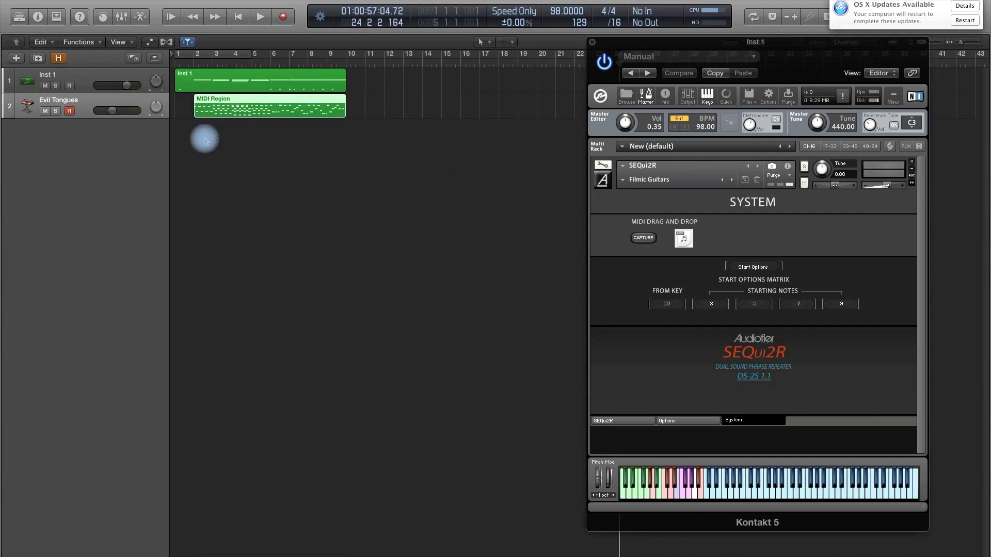
key(space)
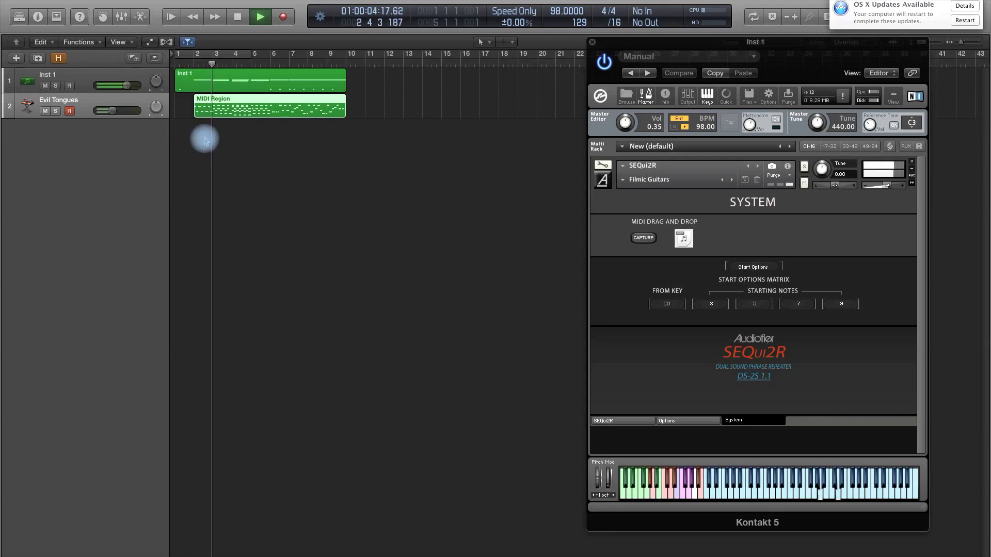
click(77, 77)
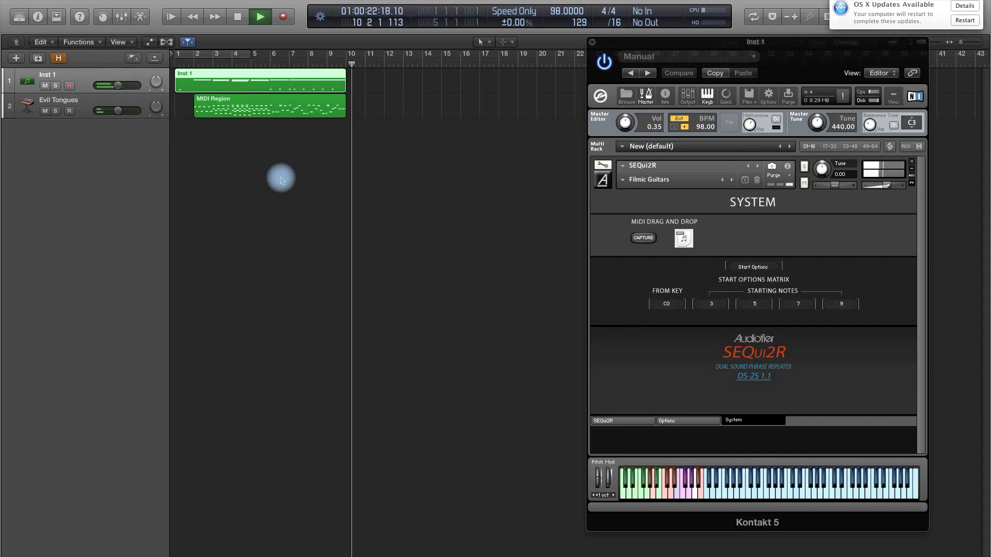
key(space)
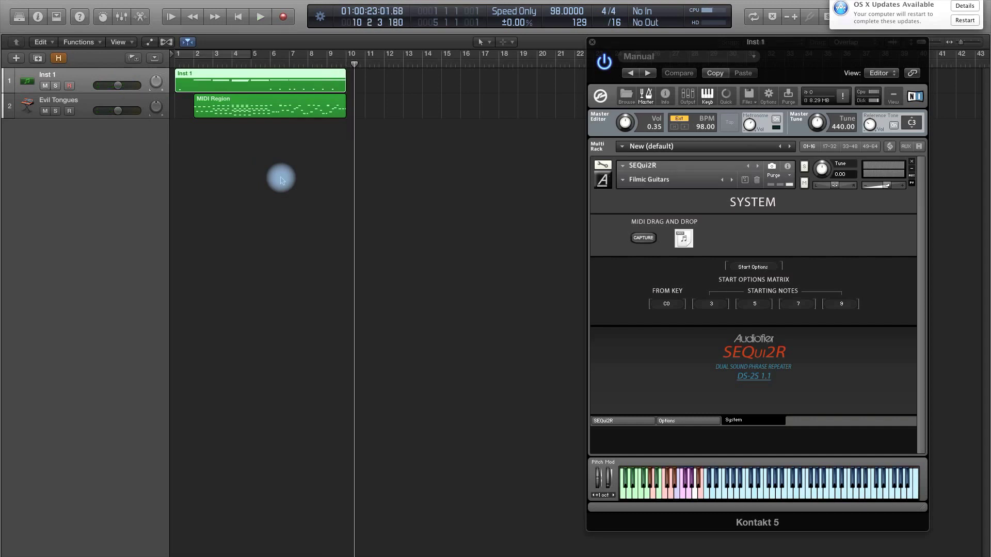